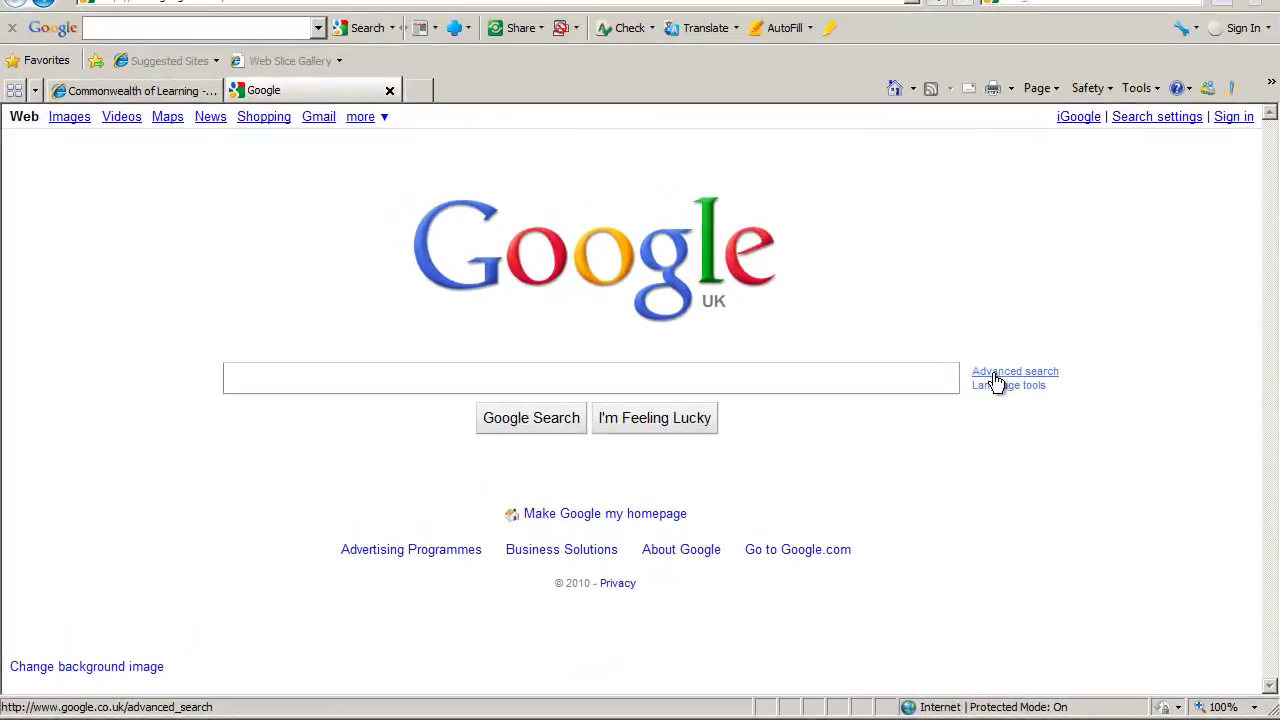
Step: In Advanced Search, enter 'school based health and nutrition' as all words and restrict file type to Microsoft Word (.doc)
left_click(991, 374)
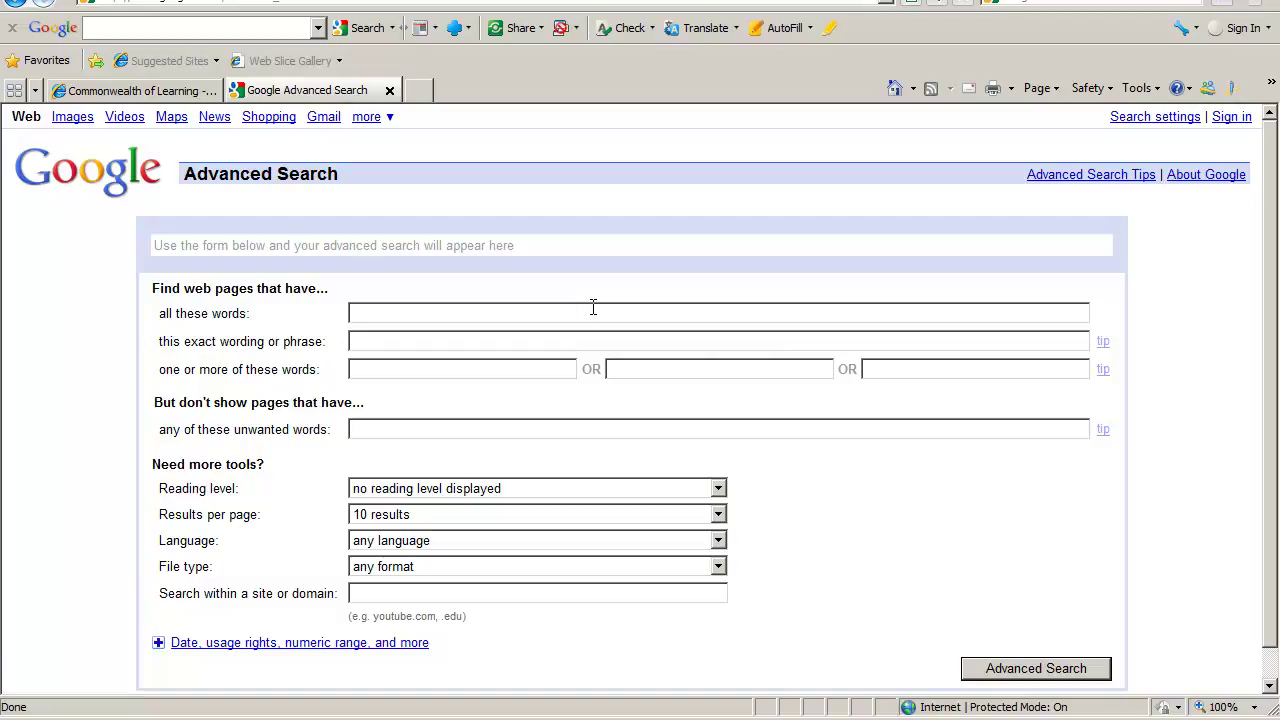
type("school based")
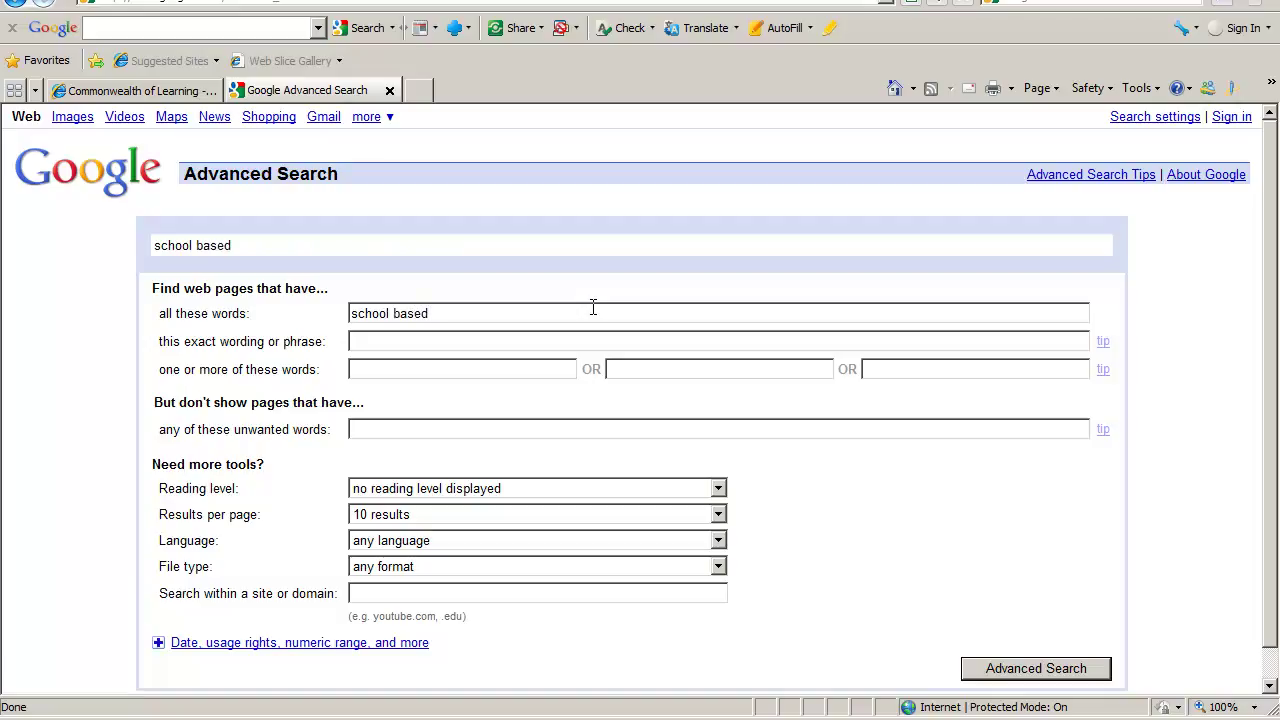
type(" health and nu")
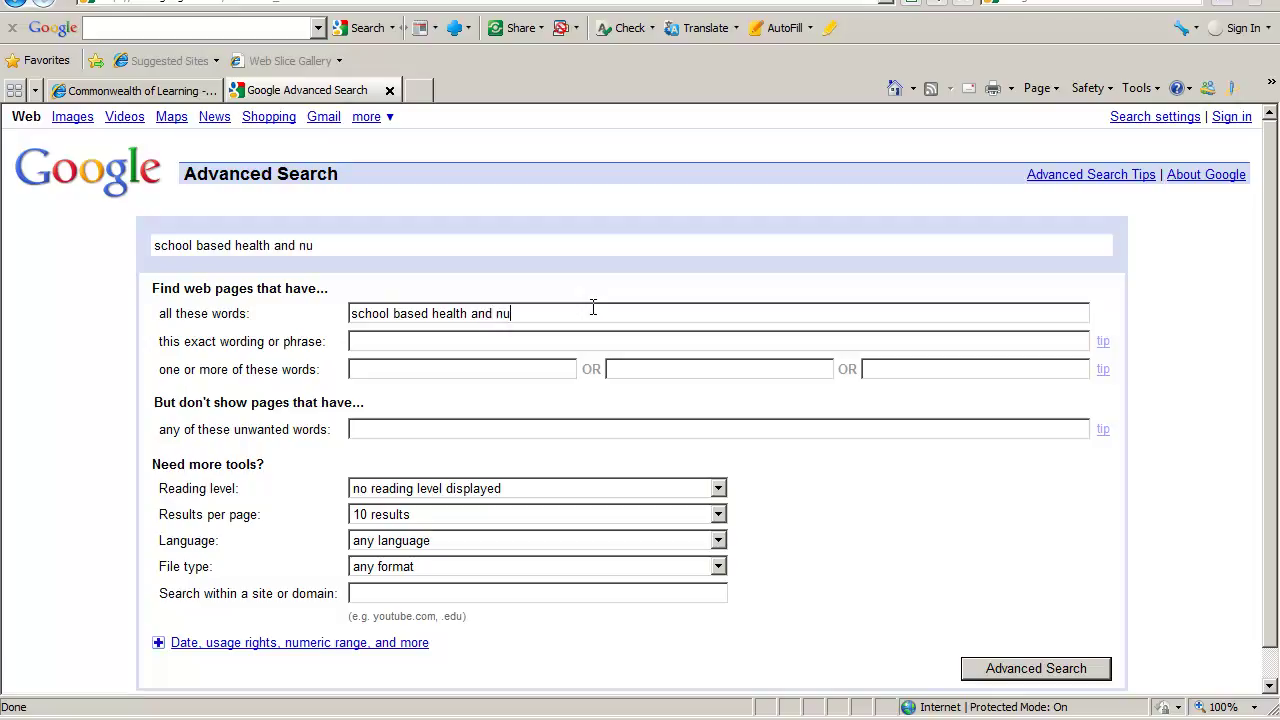
type("trition")
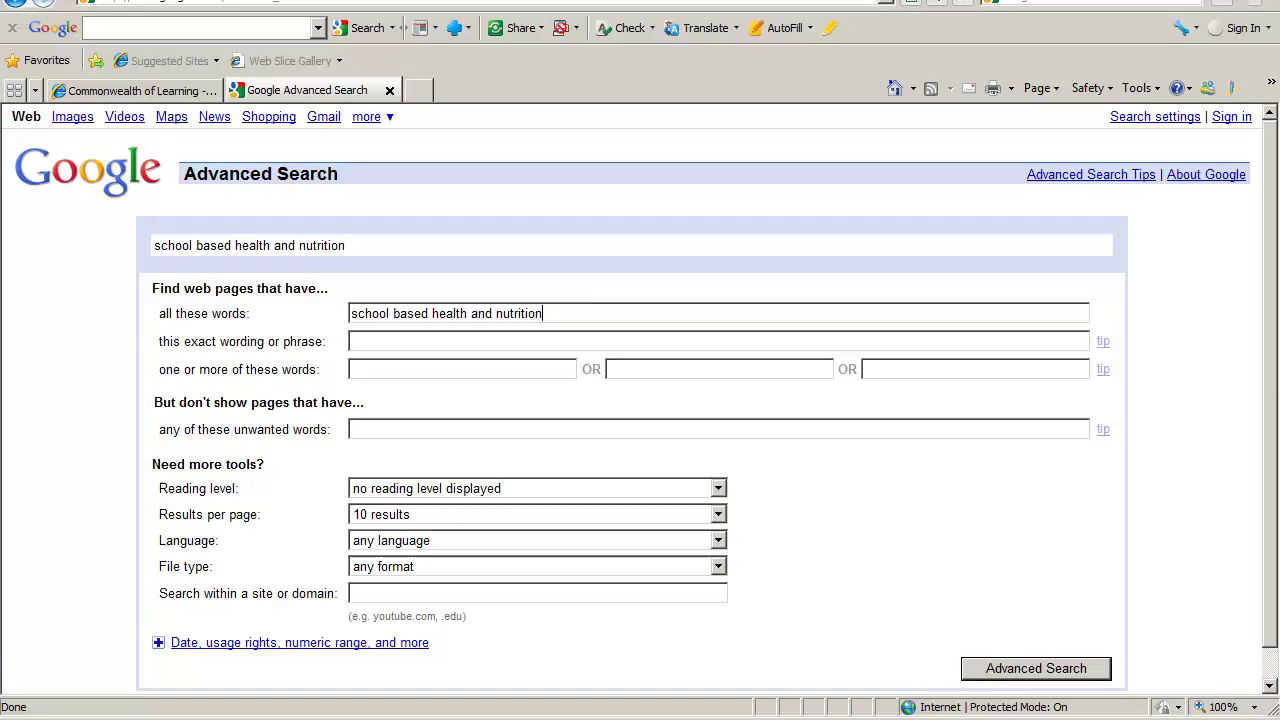
scroll(1270, 400, "down", 1)
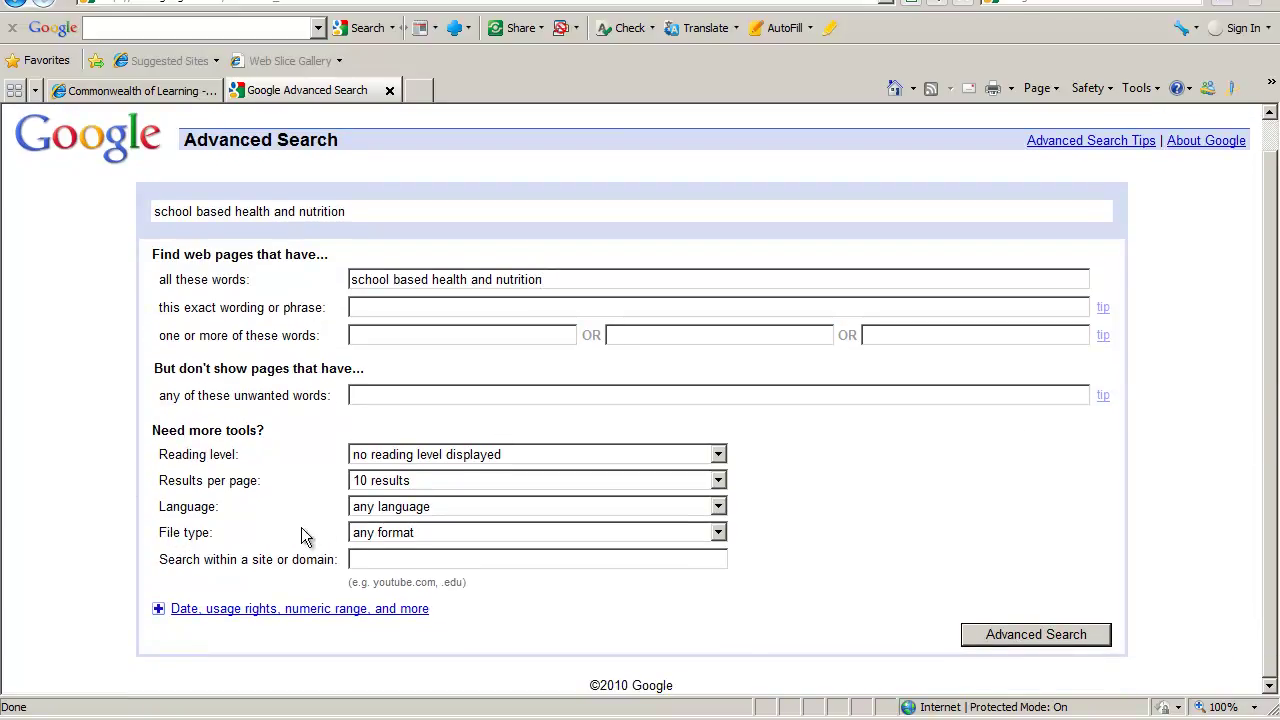
left_click(718, 532)
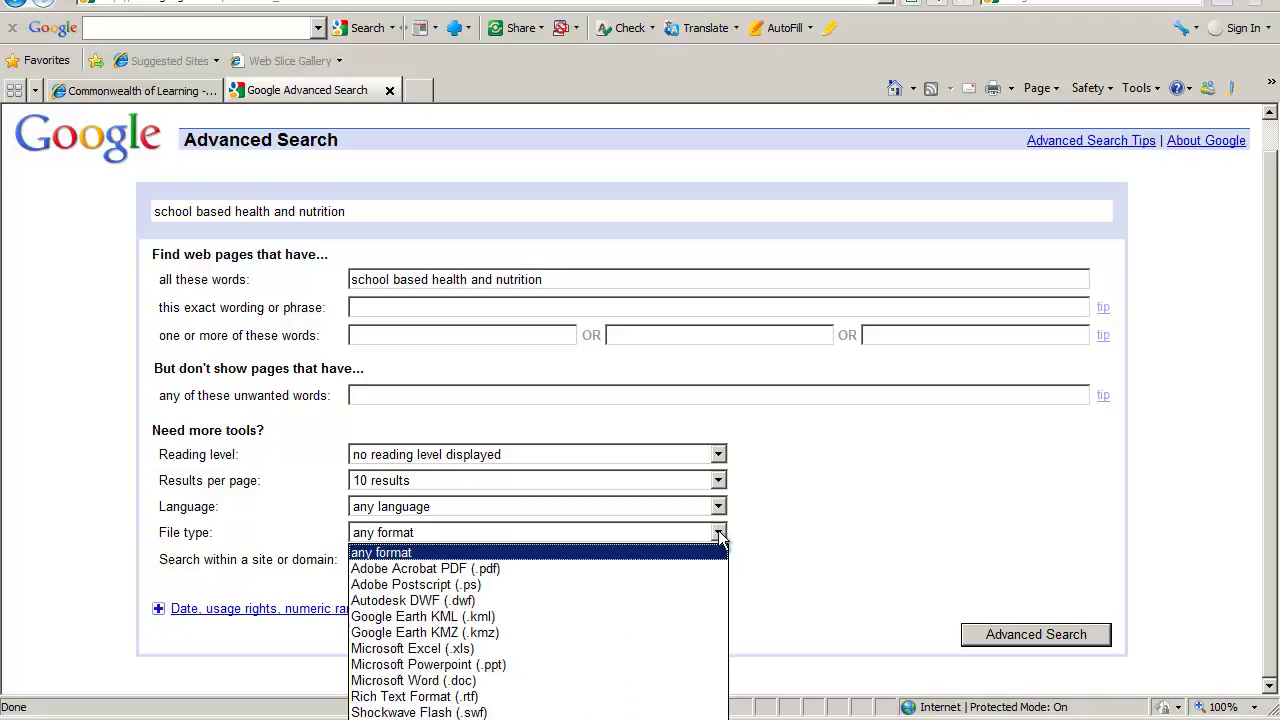
left_click(432, 681)
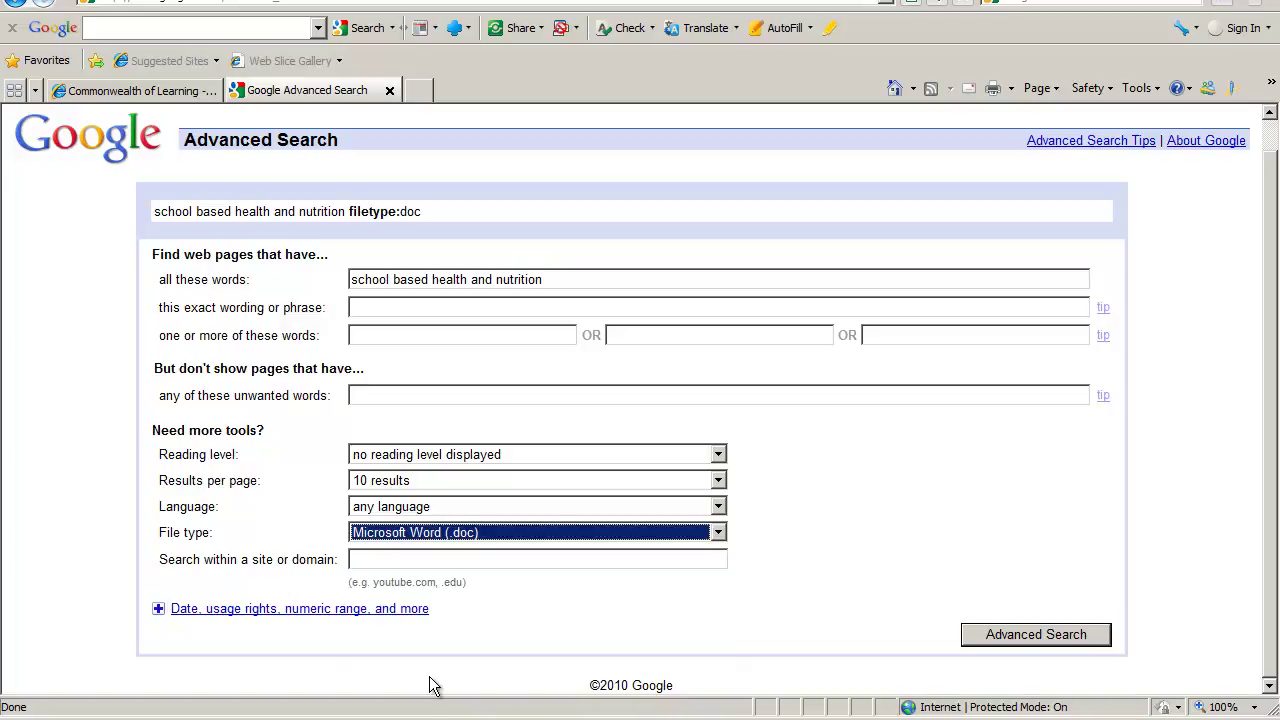
Step: Run the filetype:doc search and start downloading the second result, the 172KB donor support survey
left_click(1018, 640)
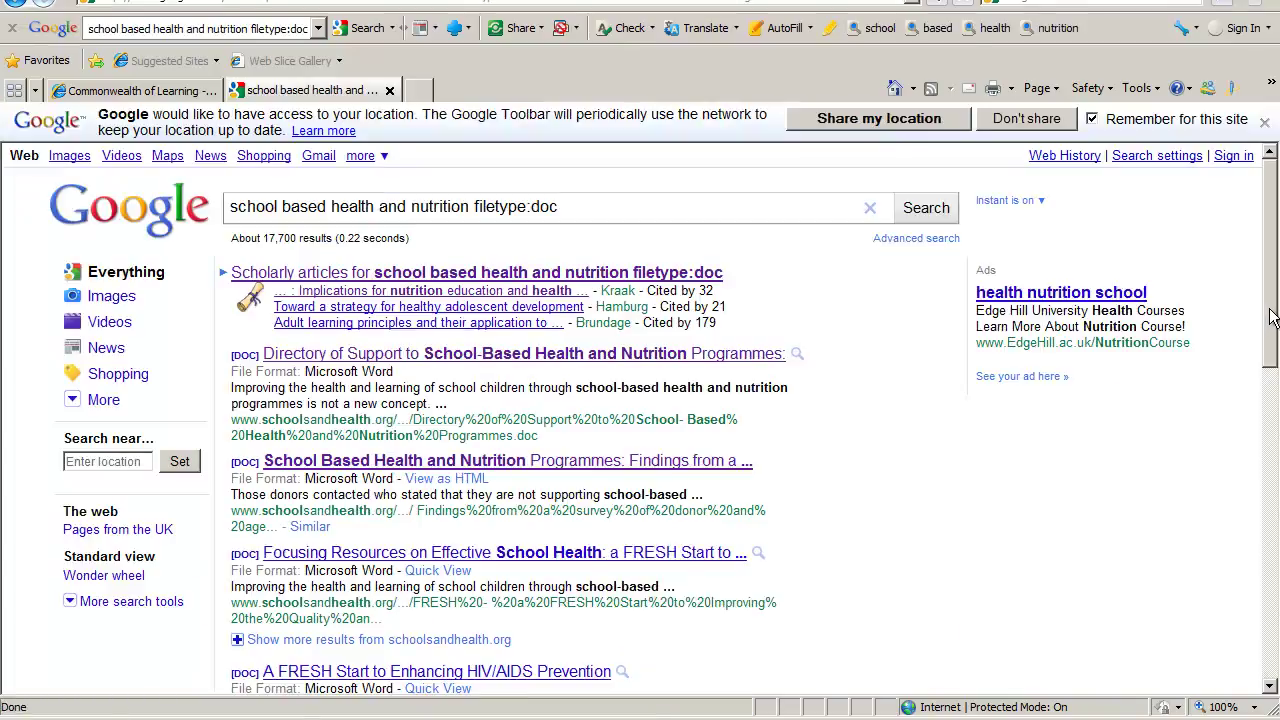
mouse_move(1270, 316)
left_mouse_down()
mouse_move(1271, 332)
mouse_move(1272, 306)
left_mouse_up()
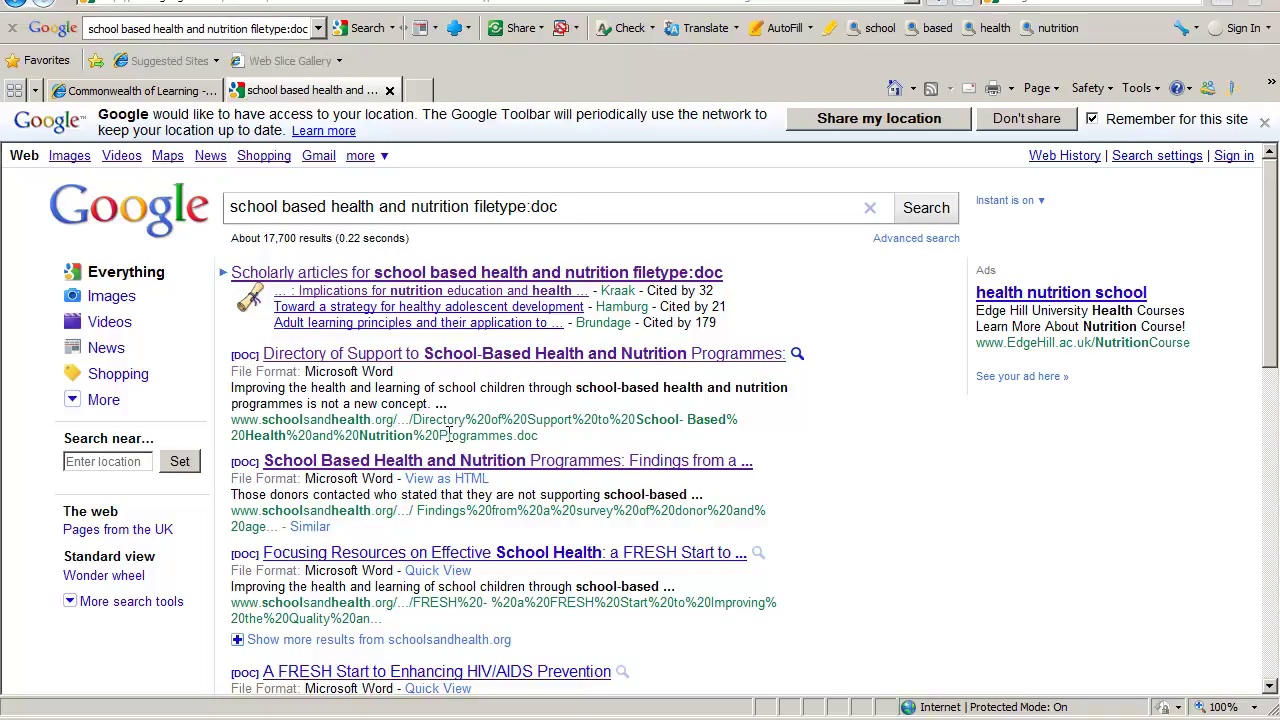
left_click_drag(444, 436, 528, 447)
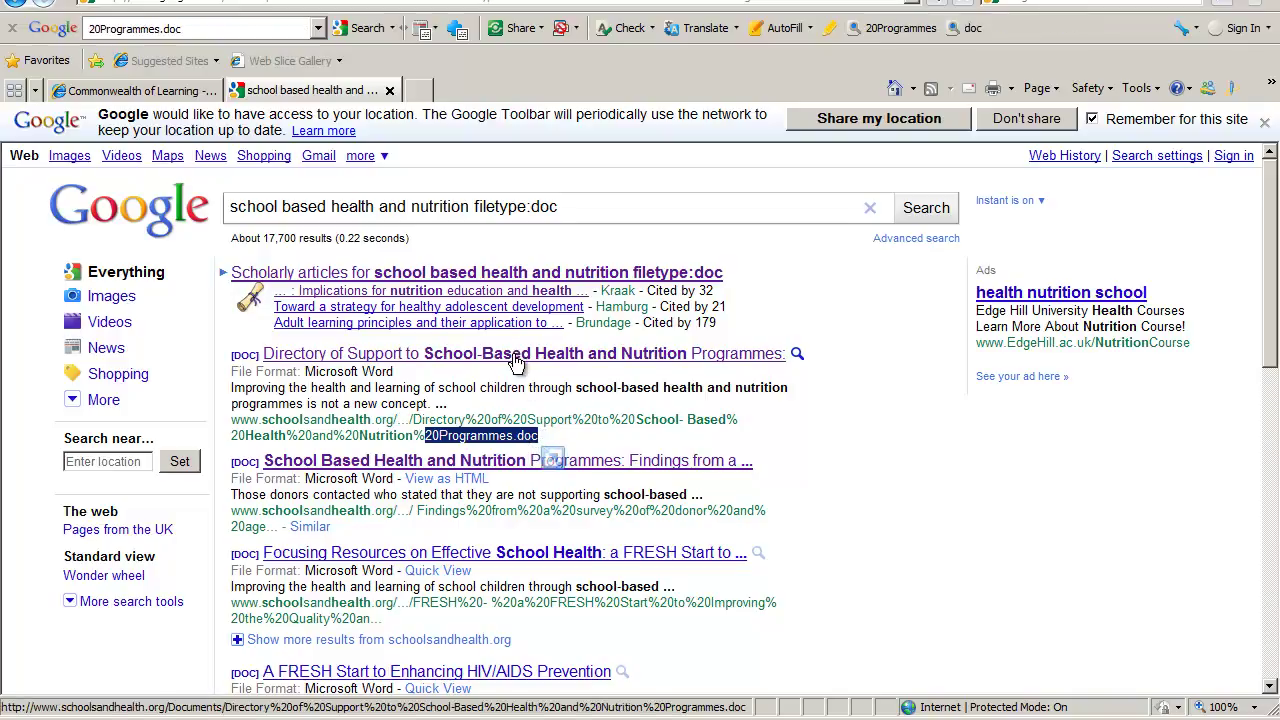
left_click(486, 466)
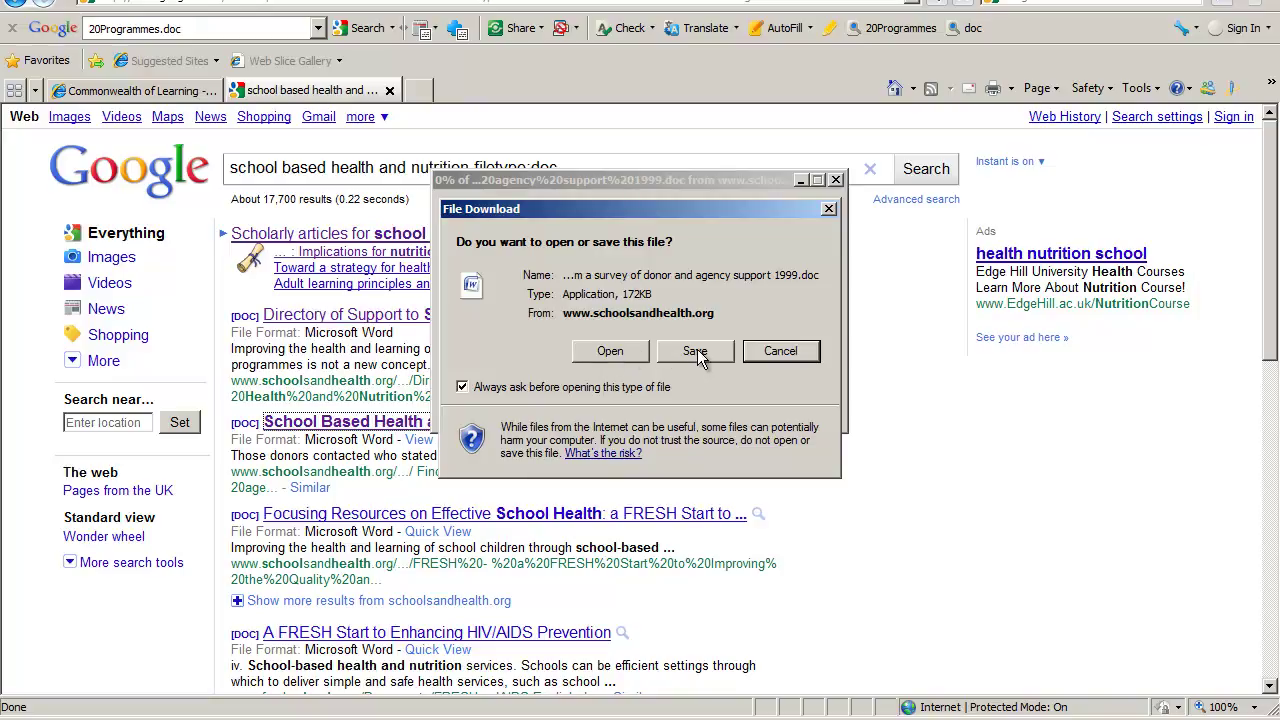
Step: Open the 1999 survey report in Word and page through it to the Key Observations section
left_click(610, 352)
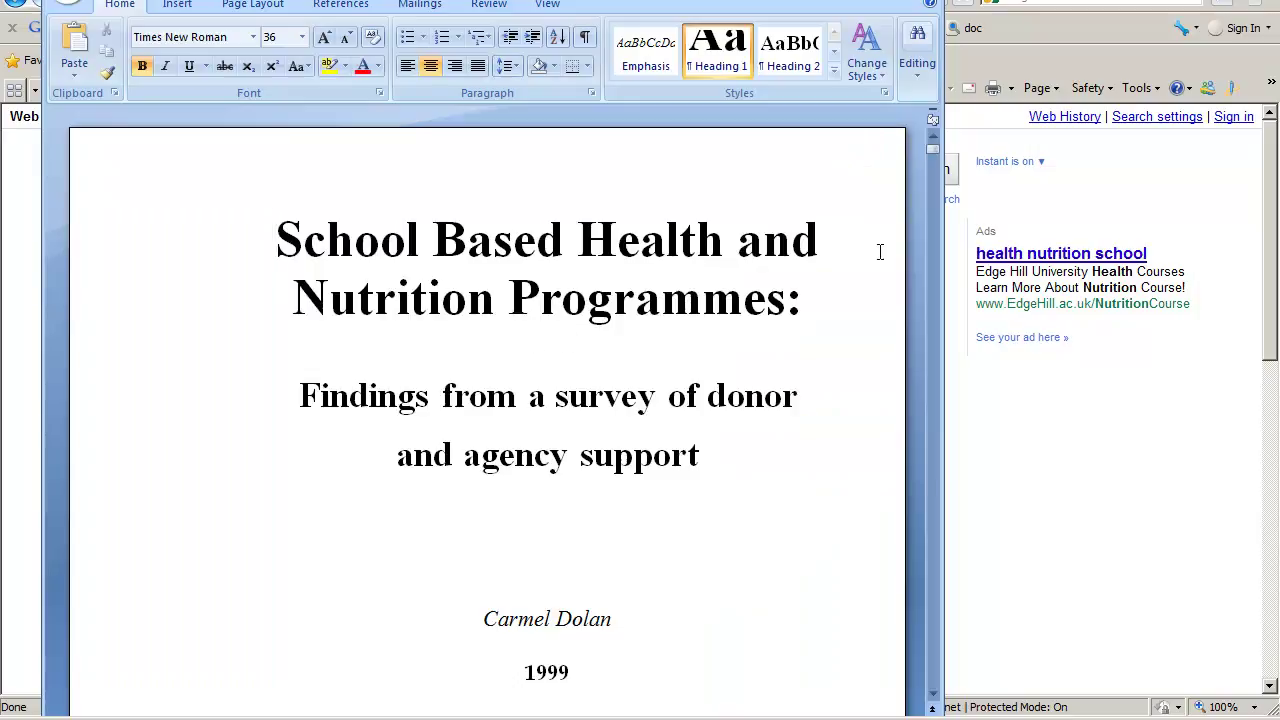
left_click(935, 471)
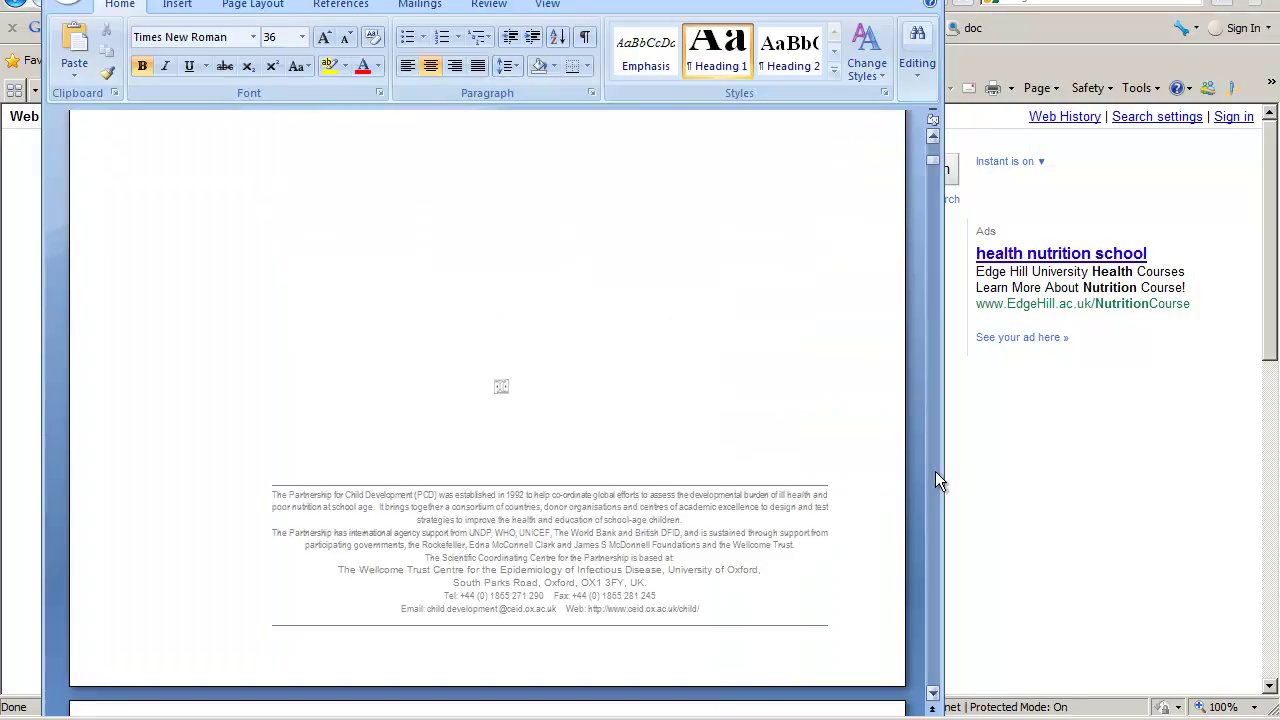
left_click(935, 471)
left_click(936, 471)
left_click(936, 471)
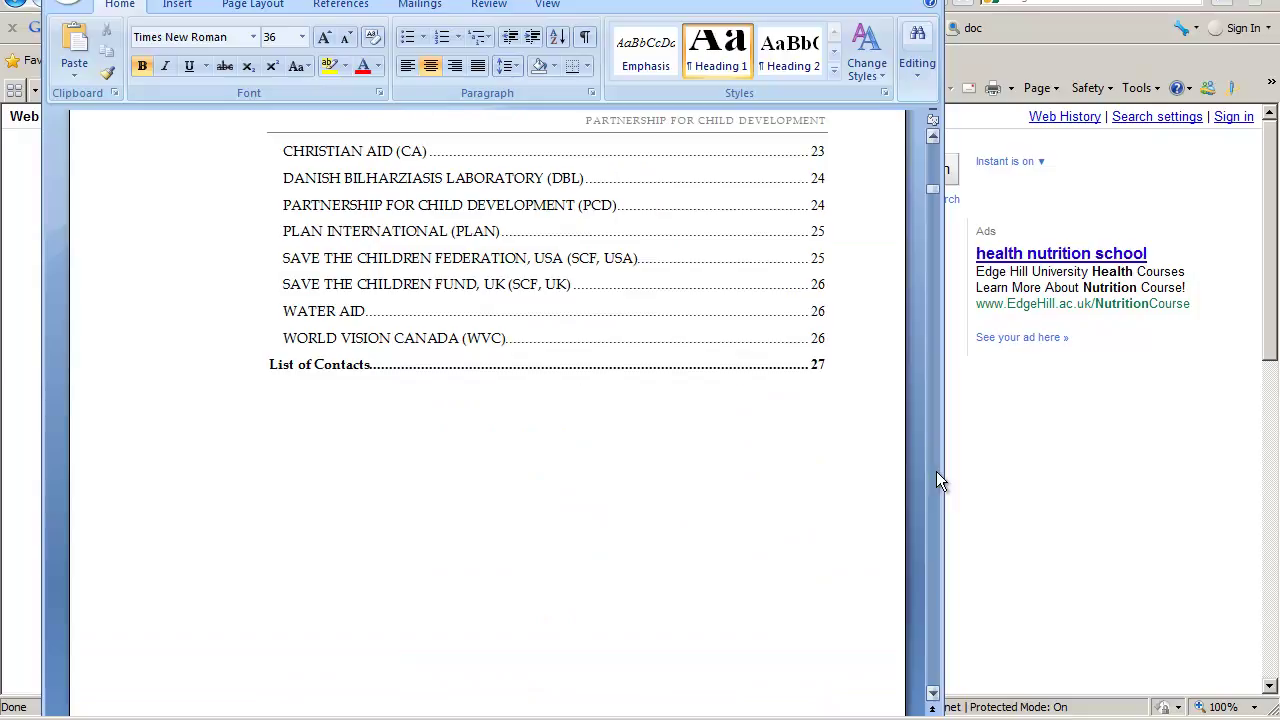
left_click(936, 471)
left_click(936, 471)
left_click(936, 471)
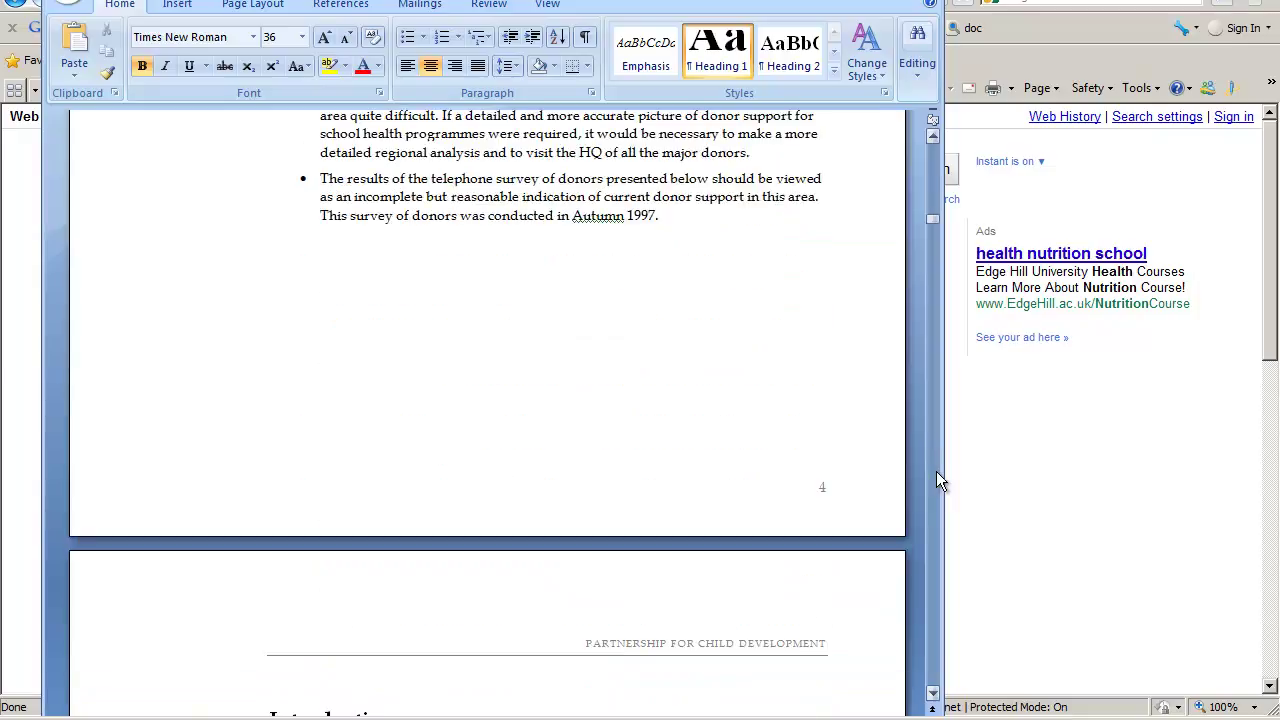
left_click_drag(933, 217, 936, 143)
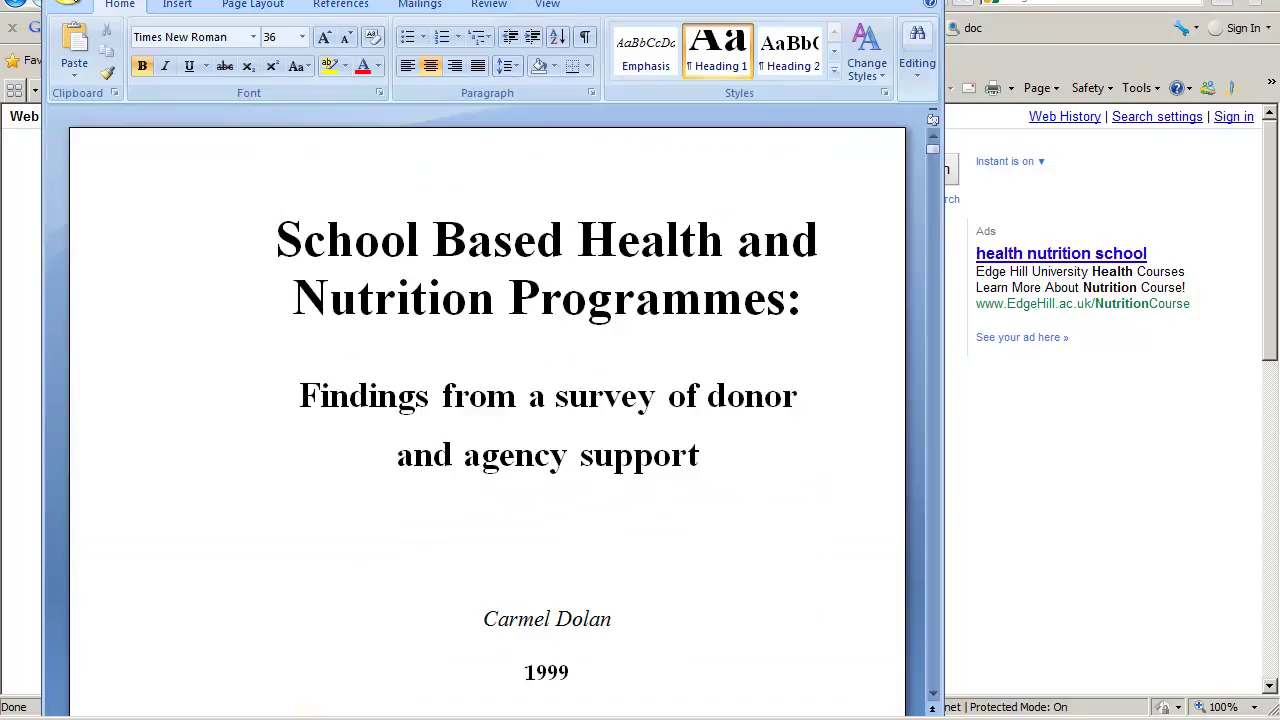
Step: Save the report as 'Health and nutrition download 1.doc' in the desktop Downloads folder
left_click(40, 3)
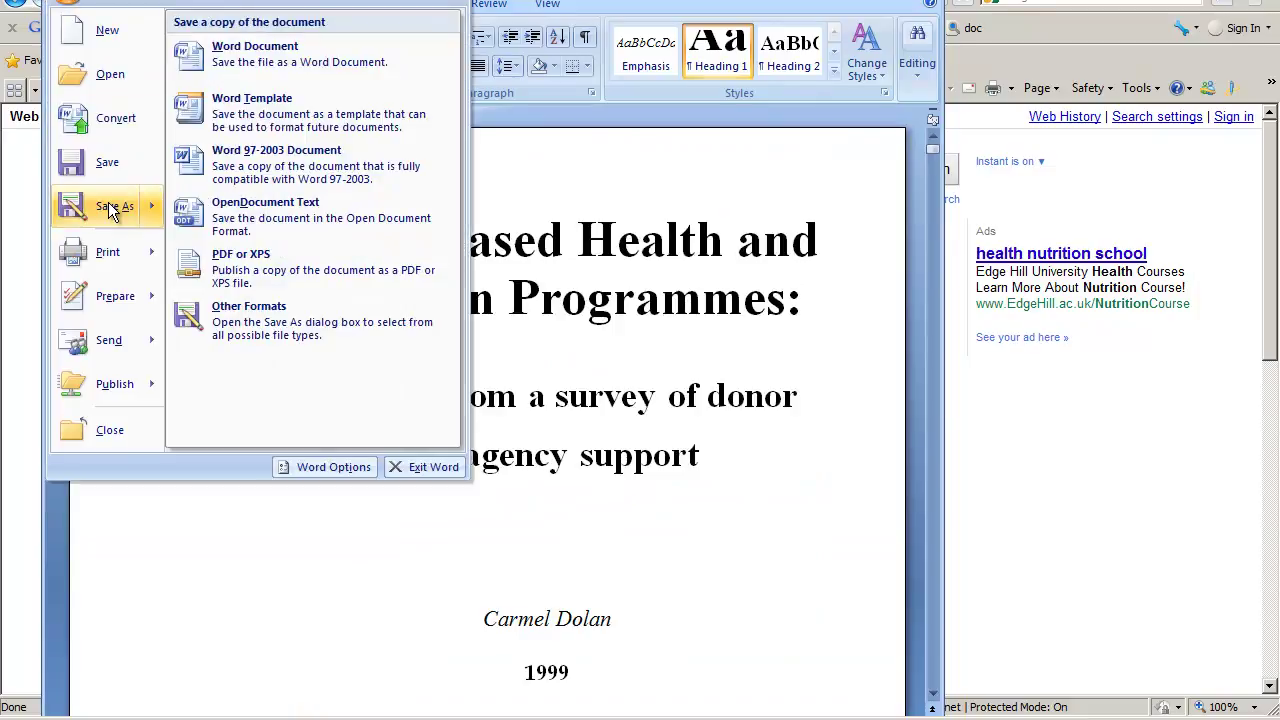
left_click(110, 207)
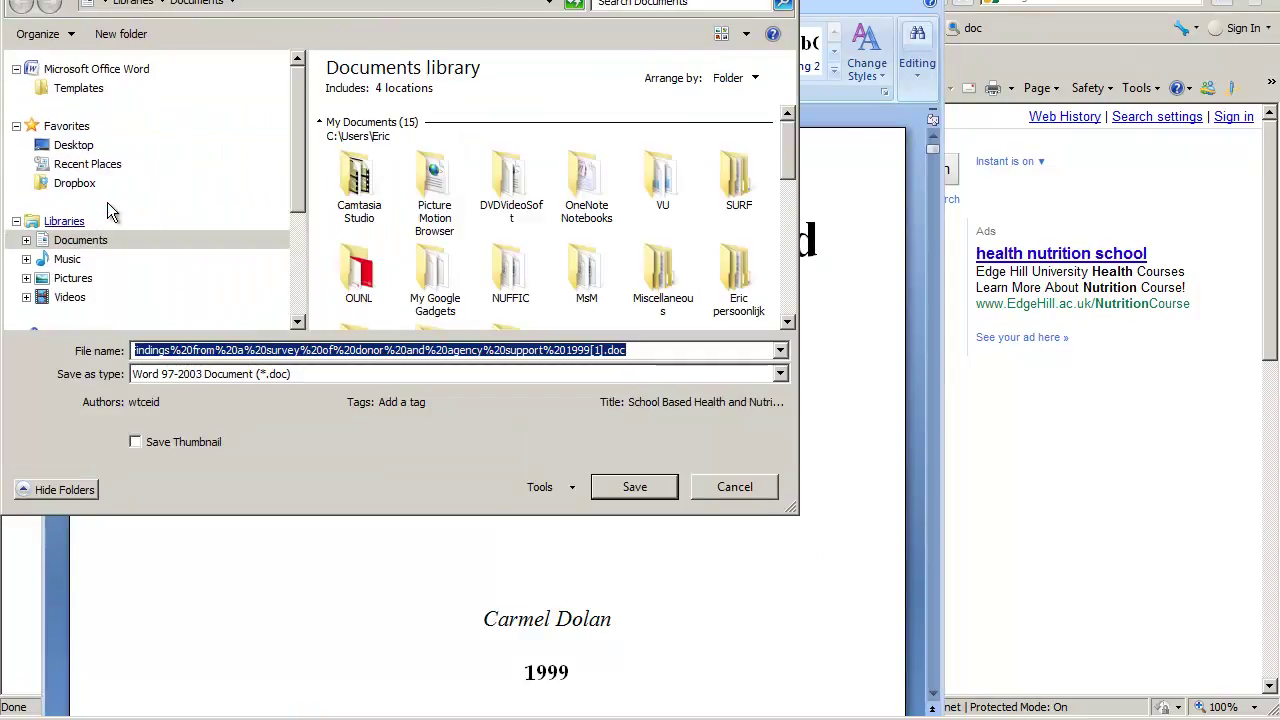
left_click(659, 350)
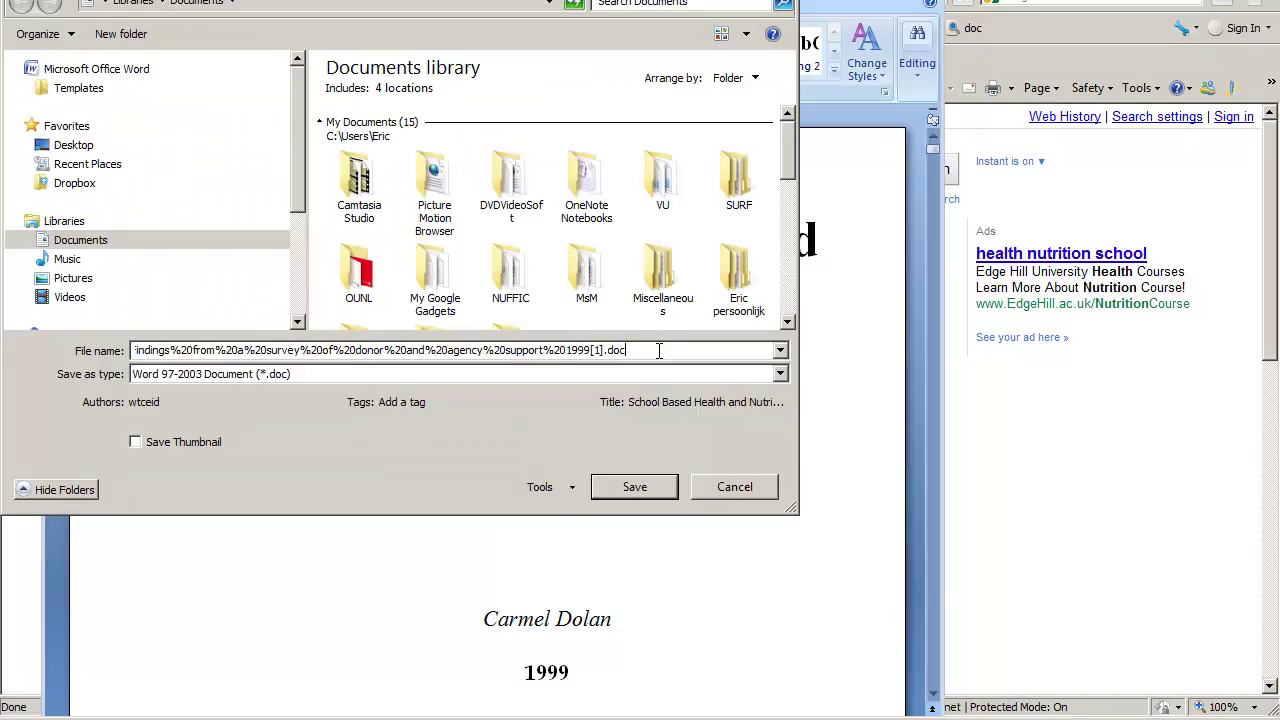
key("BackSpace")
key("BackSpace")
key("BackSpace")
key("BackSpace")
key("BackSpace")
key("BackSpace")
key("BackSpace")
key("BackSpace")
key("BackSpace")
key("BackSpace")
key("BackSpace")
key("BackSpace")
key("BackSpace")
key("BackSpace")
key("BackSpace")
key("BackSpace")
key("BackSpace")
key("BackSpace")
key("BackSpace")
key("BackSpace")
key("BackSpace")
key("BackSpace")
key("BackSpace")
key("BackSpace")
key("BackSpace")
key("BackSpace")
key("BackSpace")
key("BackSpace")
key("BackSpace")
key("BackSpace")
key("BackSpace")
key("BackSpace")
key("BackSpace")
key("BackSpace")
key("BackSpace")
key("BackSpace")
key("BackSpace")
key("BackSpace")
key("BackSpace")
key("BackSpace")
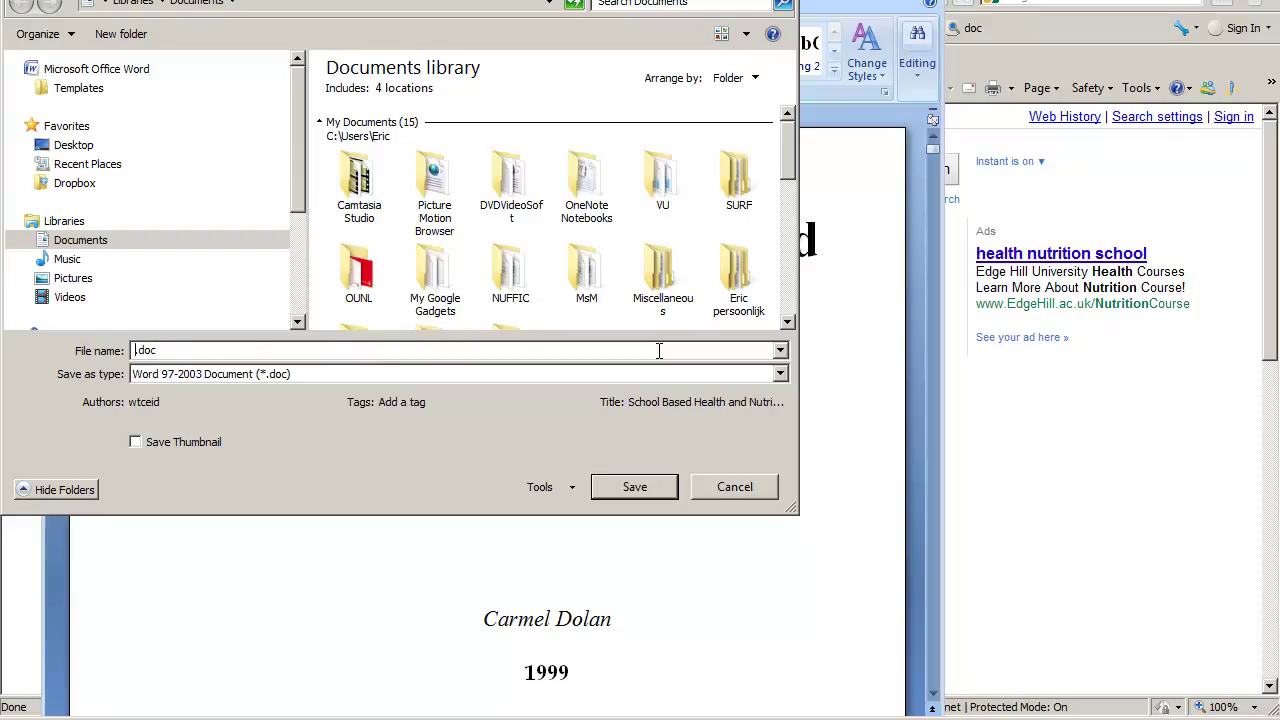
type("Health and nutrition download 1")
left_click(74, 146)
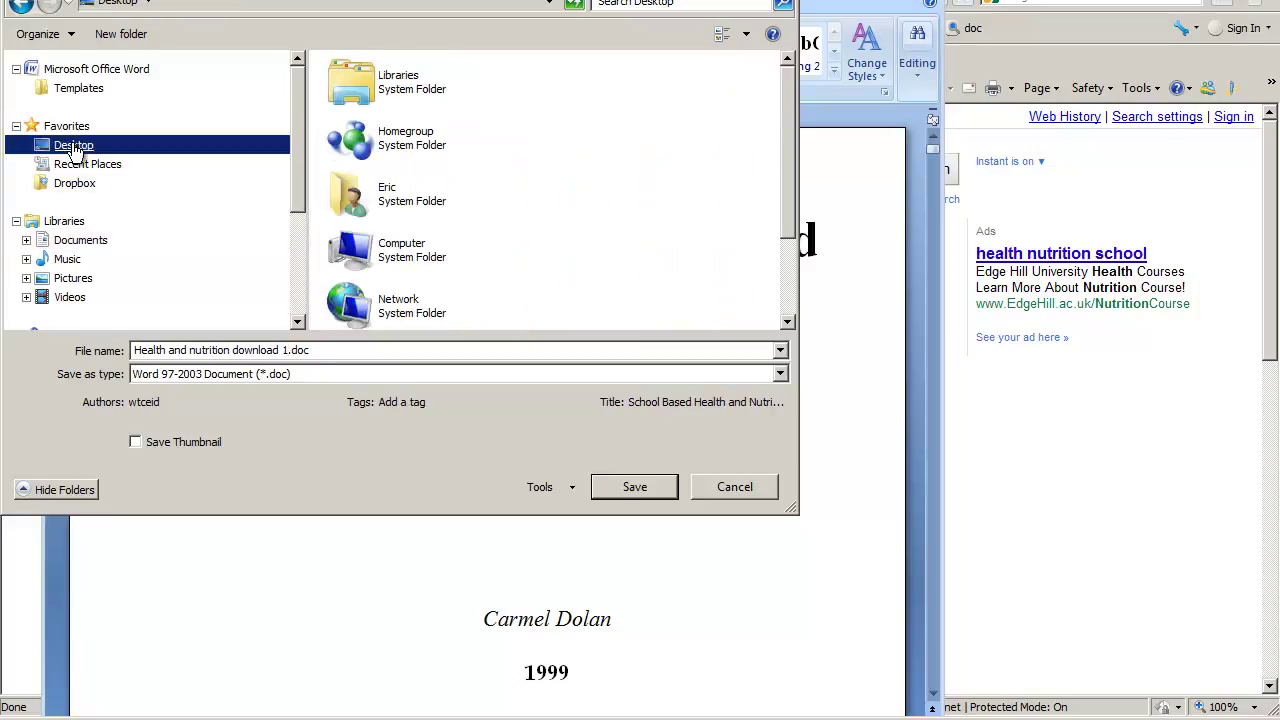
left_click_drag(785, 217, 795, 291)
double_click(380, 248)
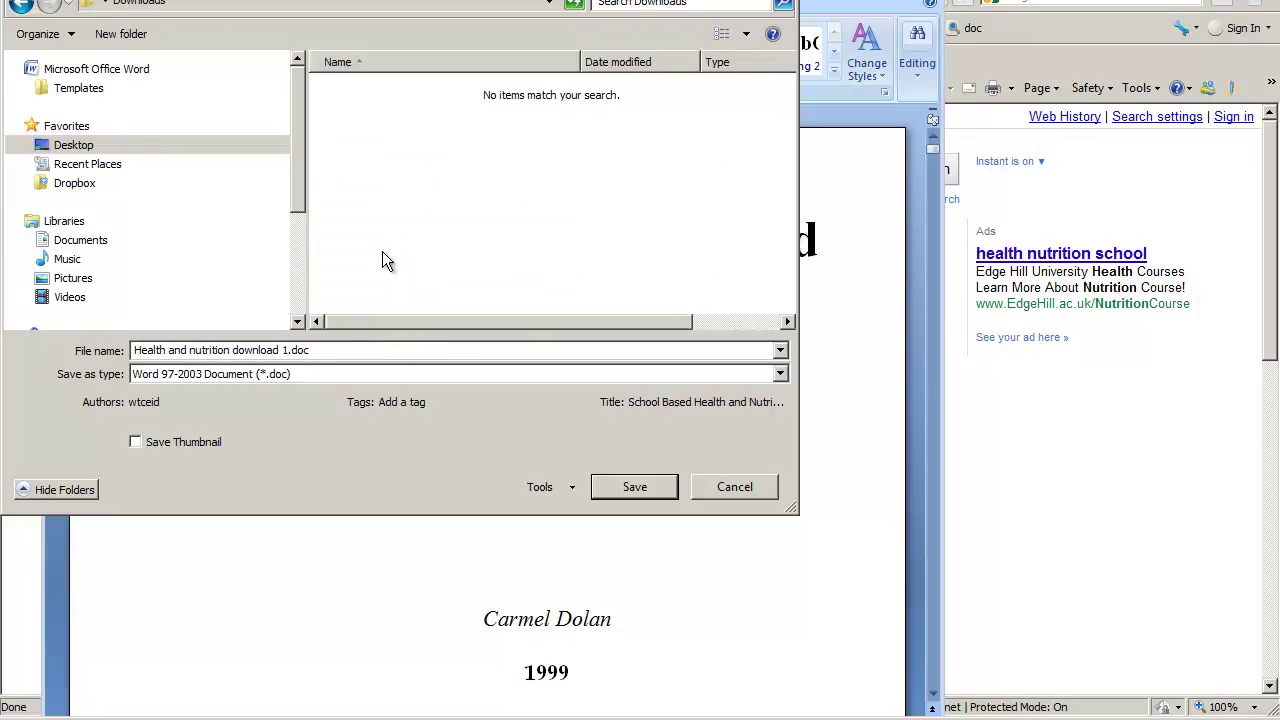
left_click(645, 488)
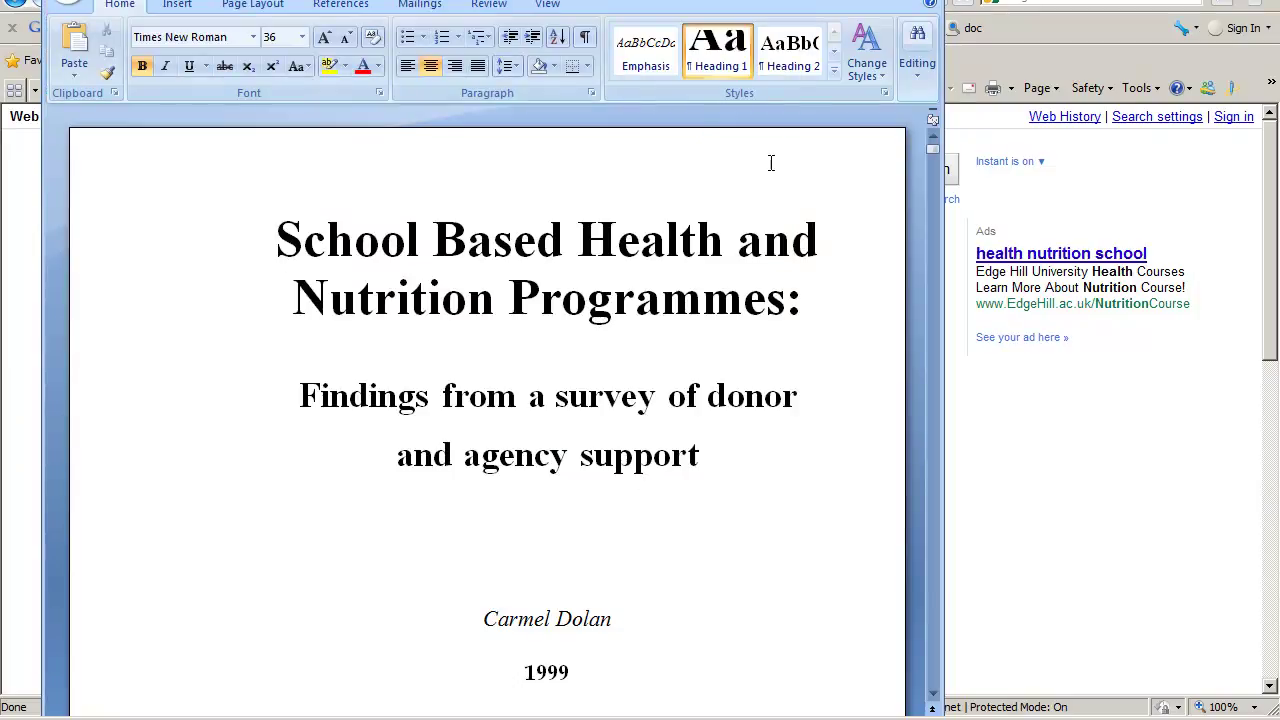
Step: Reopen 'Health and nutrition download 1.doc' from the Downloads folder
key("alt+Tab")
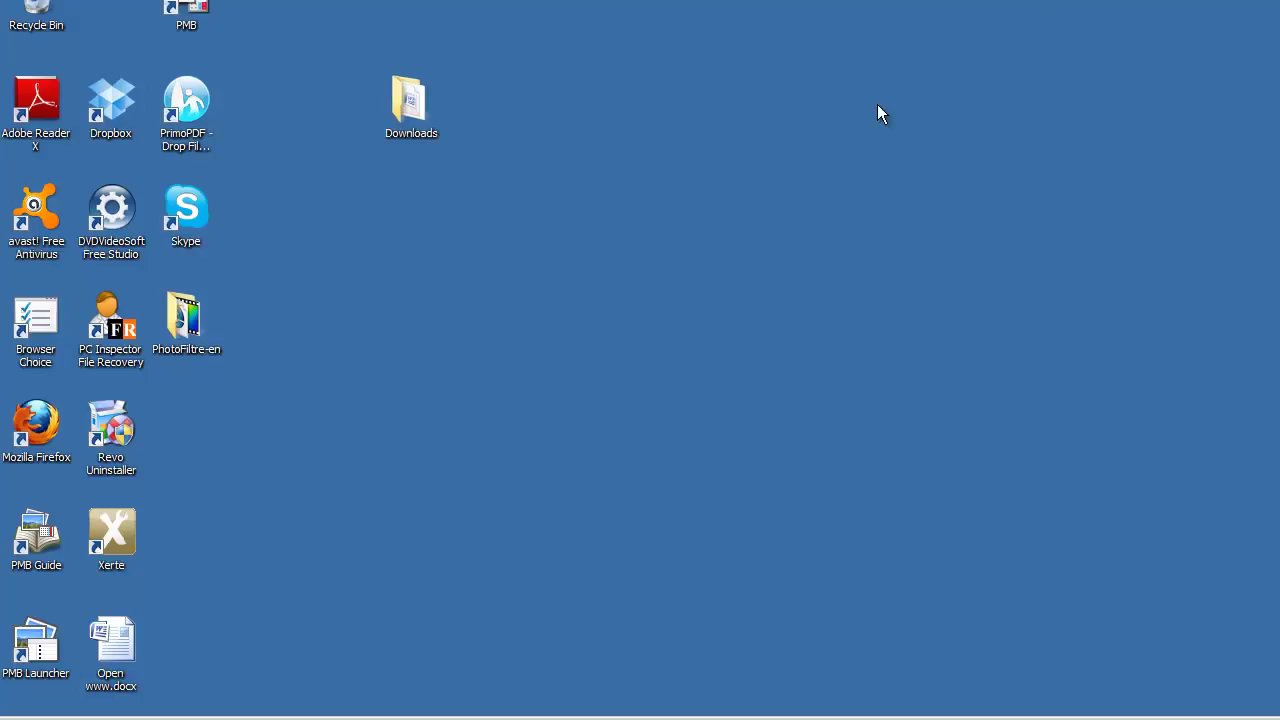
double_click(407, 103)
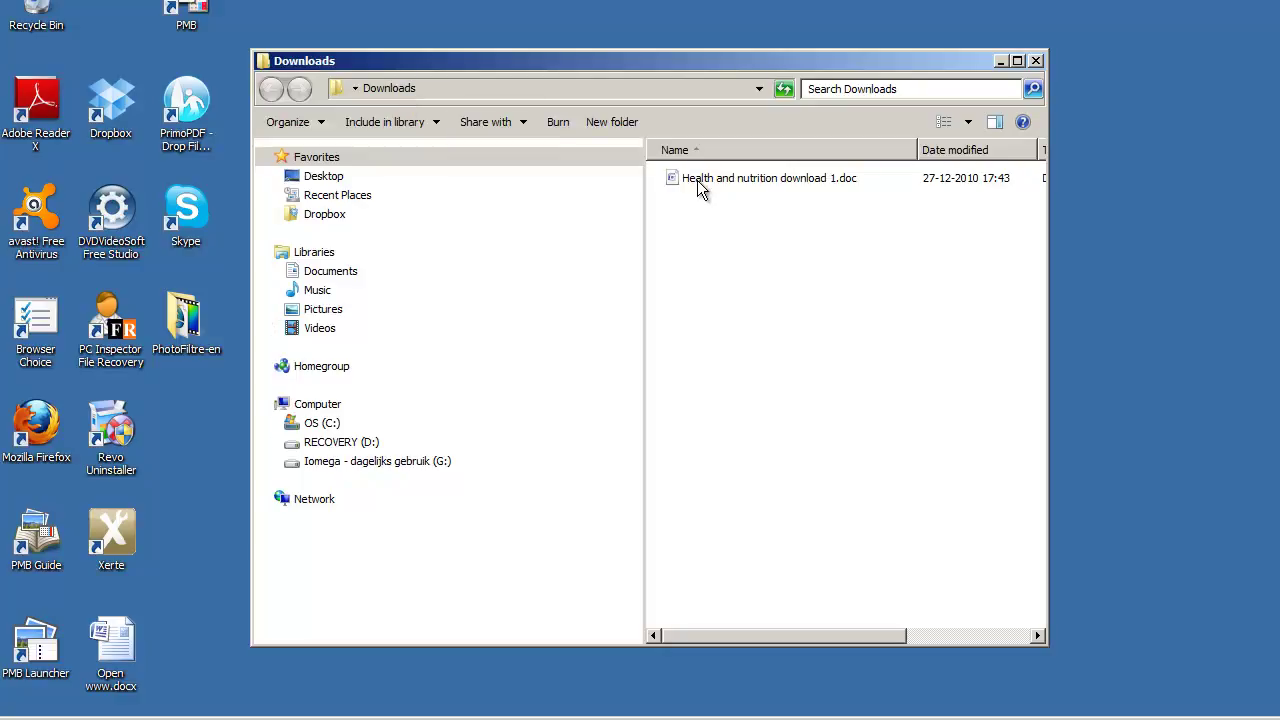
double_click(691, 180)
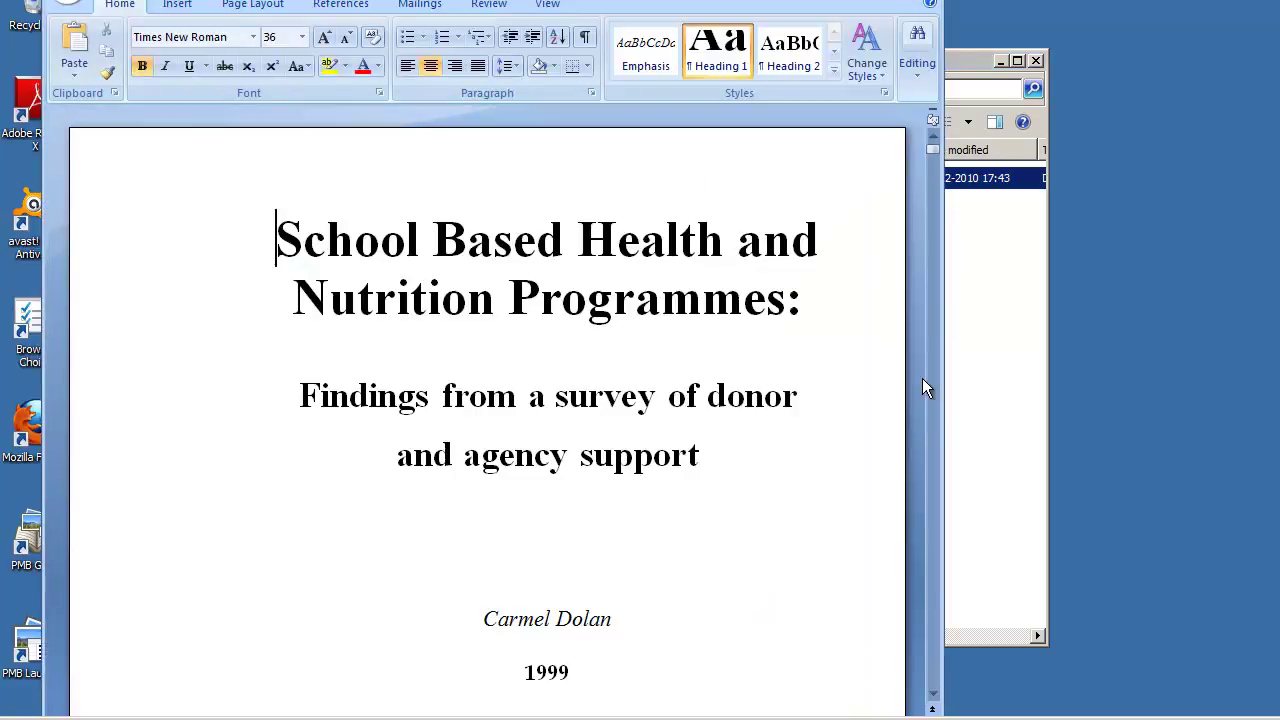
Step: Page down to the Introduction and select the text from 'The paper is divided' onward
left_click(934, 380)
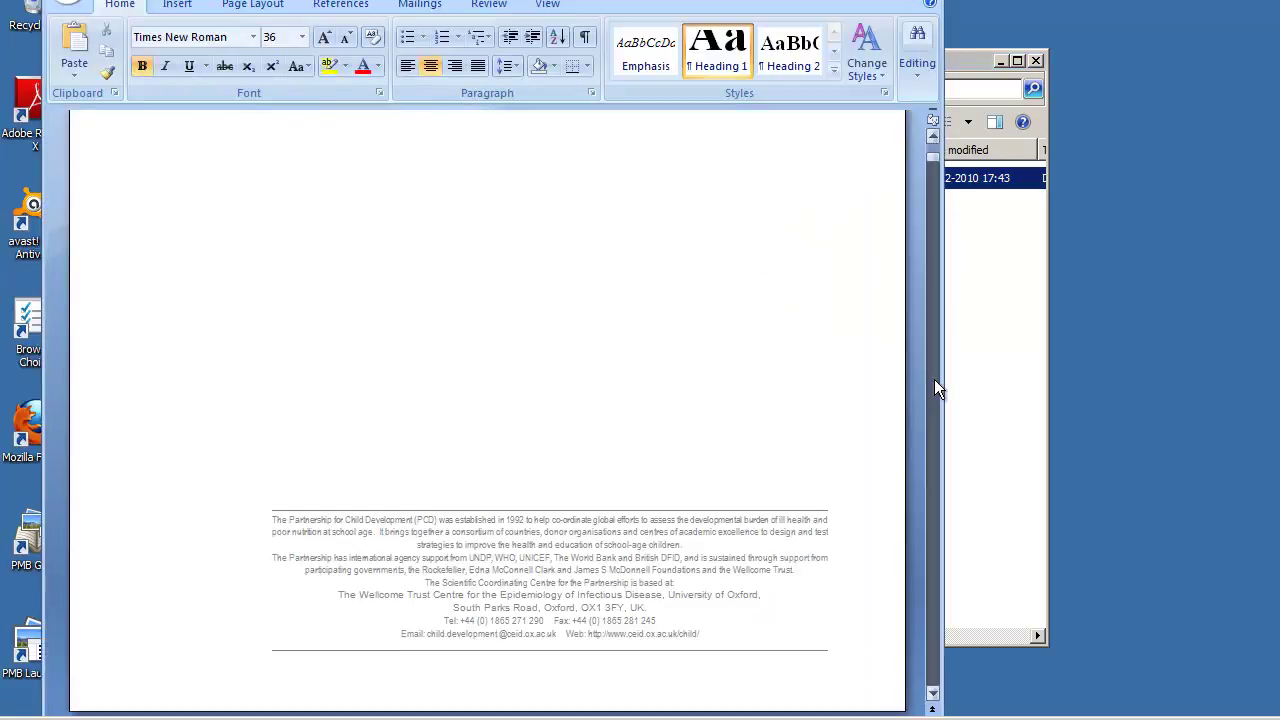
left_click(935, 379)
left_click(935, 379)
left_click(935, 379)
left_click(935, 379)
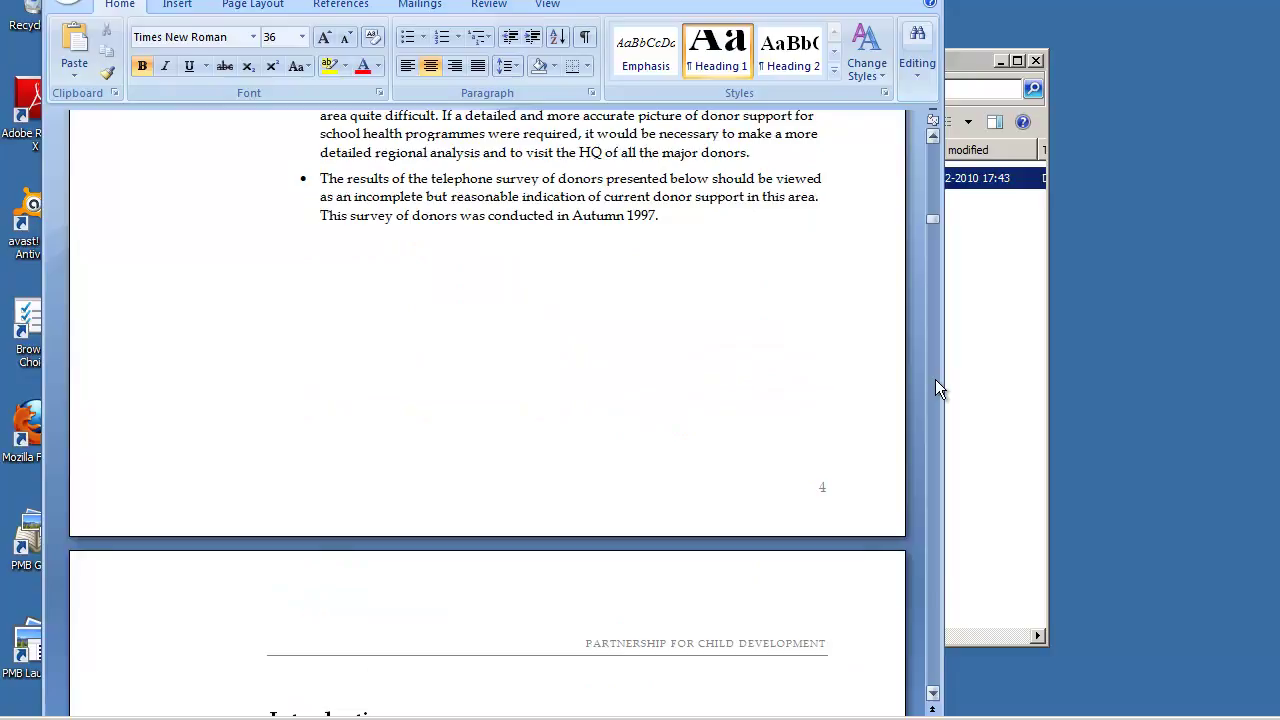
left_click(935, 379)
left_click(935, 379)
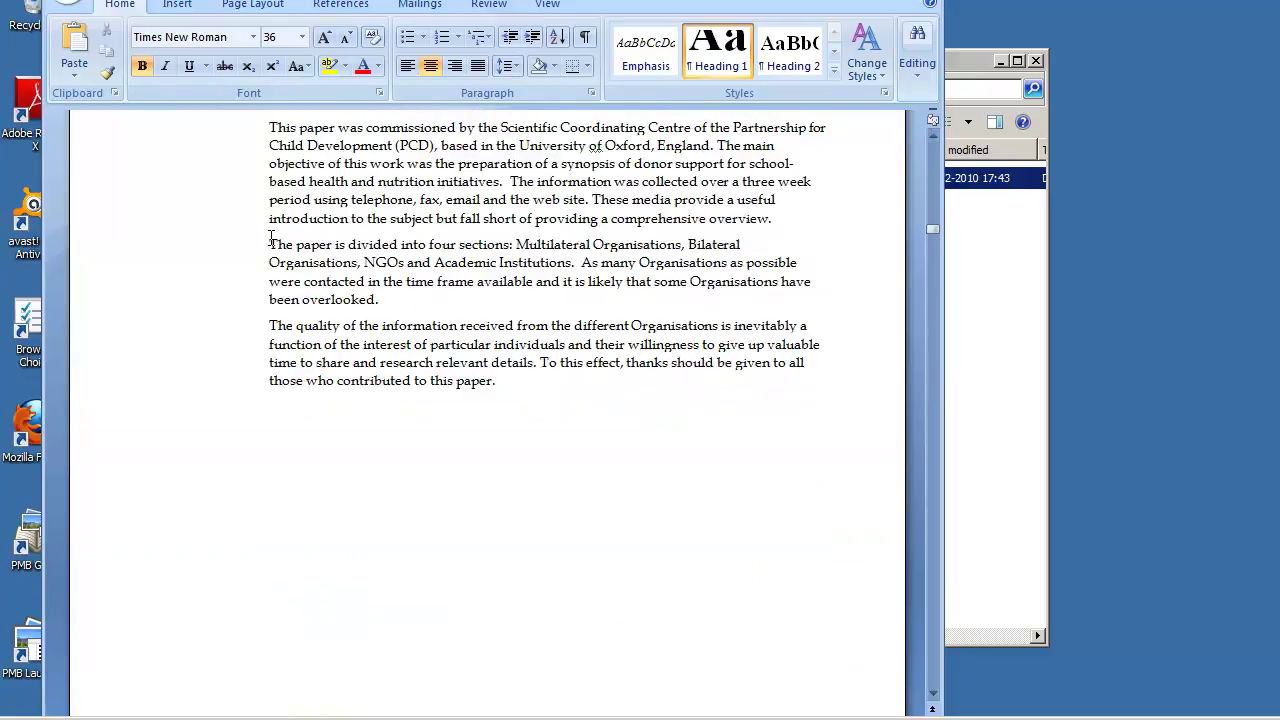
left_click_drag(270, 240, 659, 386)
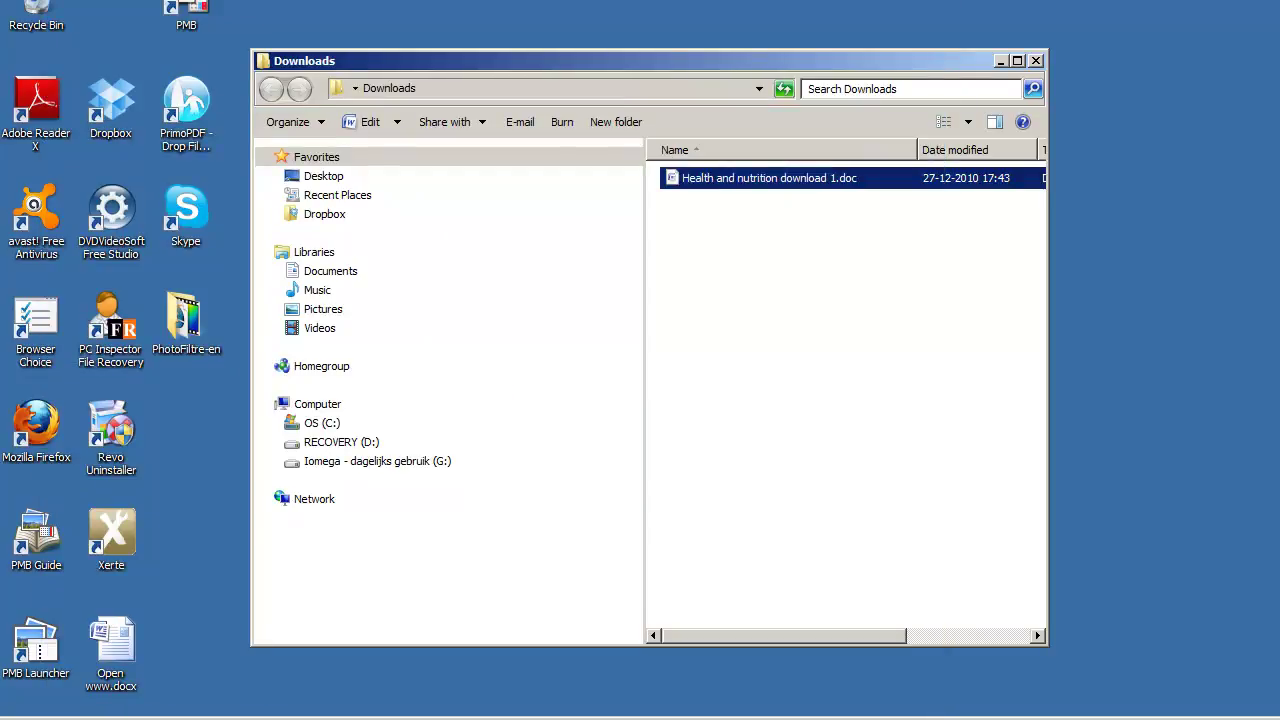
Step: Close the Downloads window and return to the Google results window with the pending survey download
left_click(1036, 62)
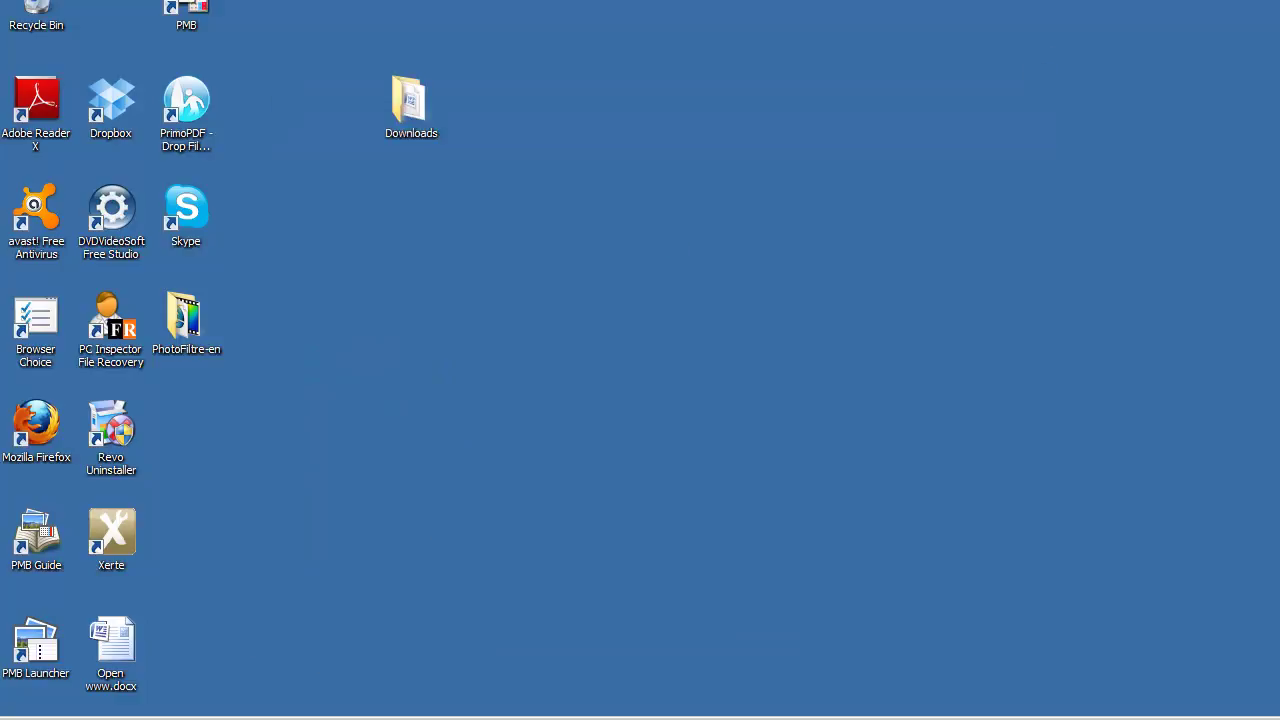
mouse_move(80, 719)
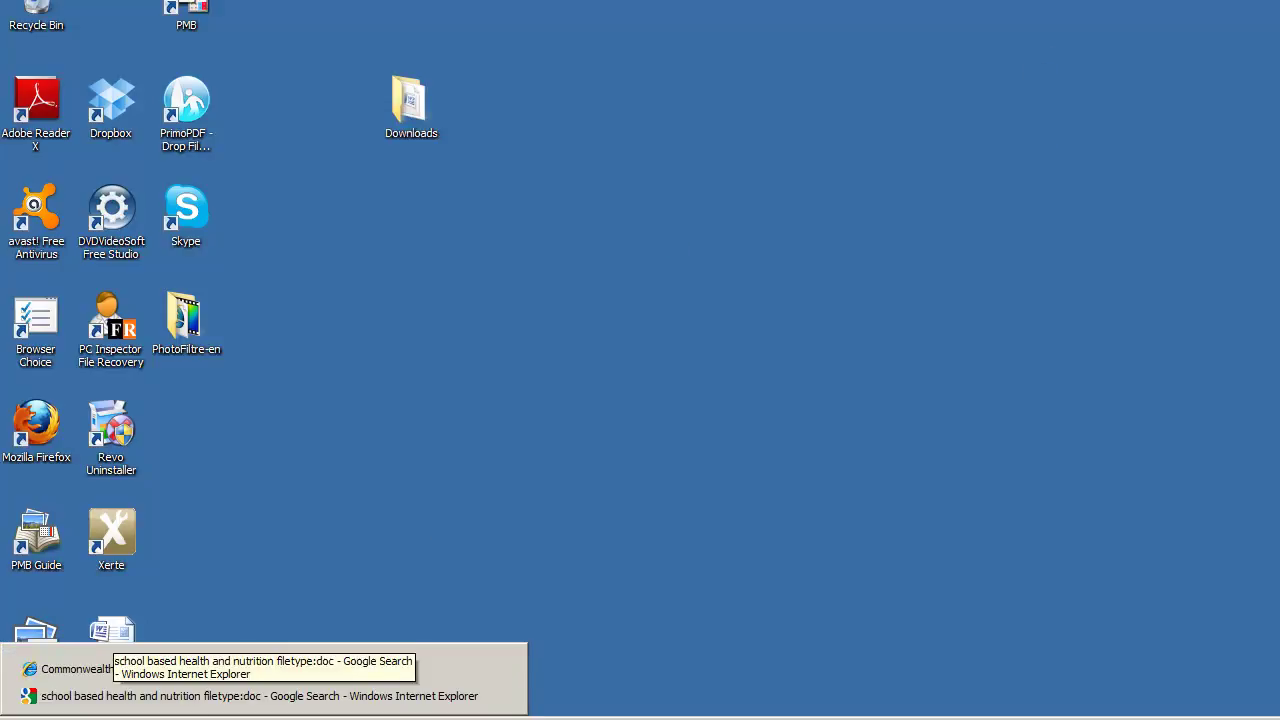
left_click(205, 696)
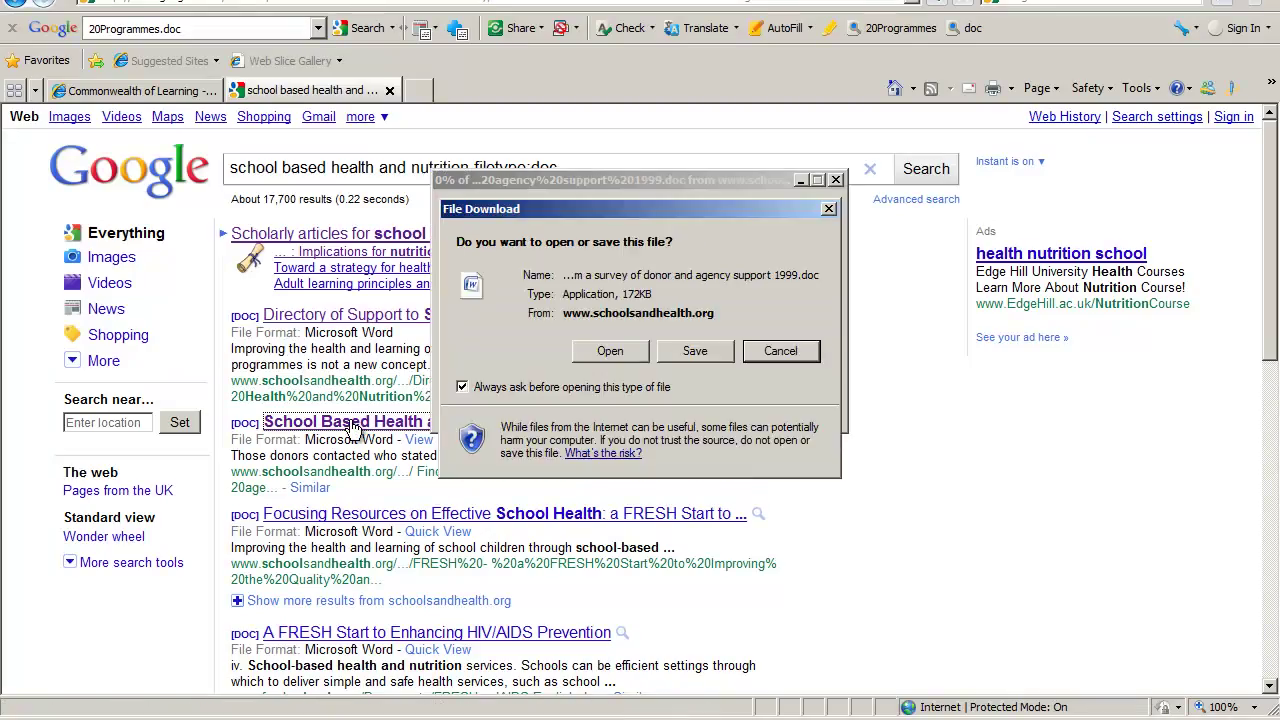
Step: Save the 172KB survey into Downloads under the name 'Healt and nutrition download 2'
left_click(696, 352)
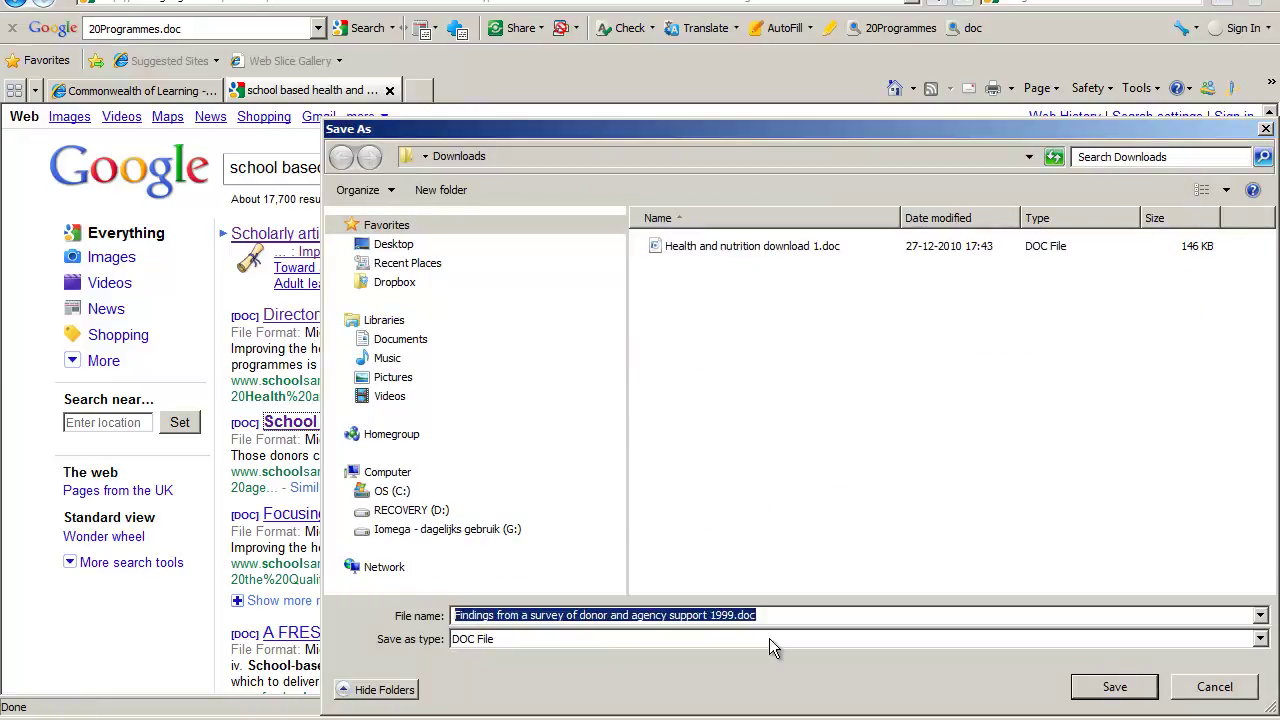
left_click(780, 614)
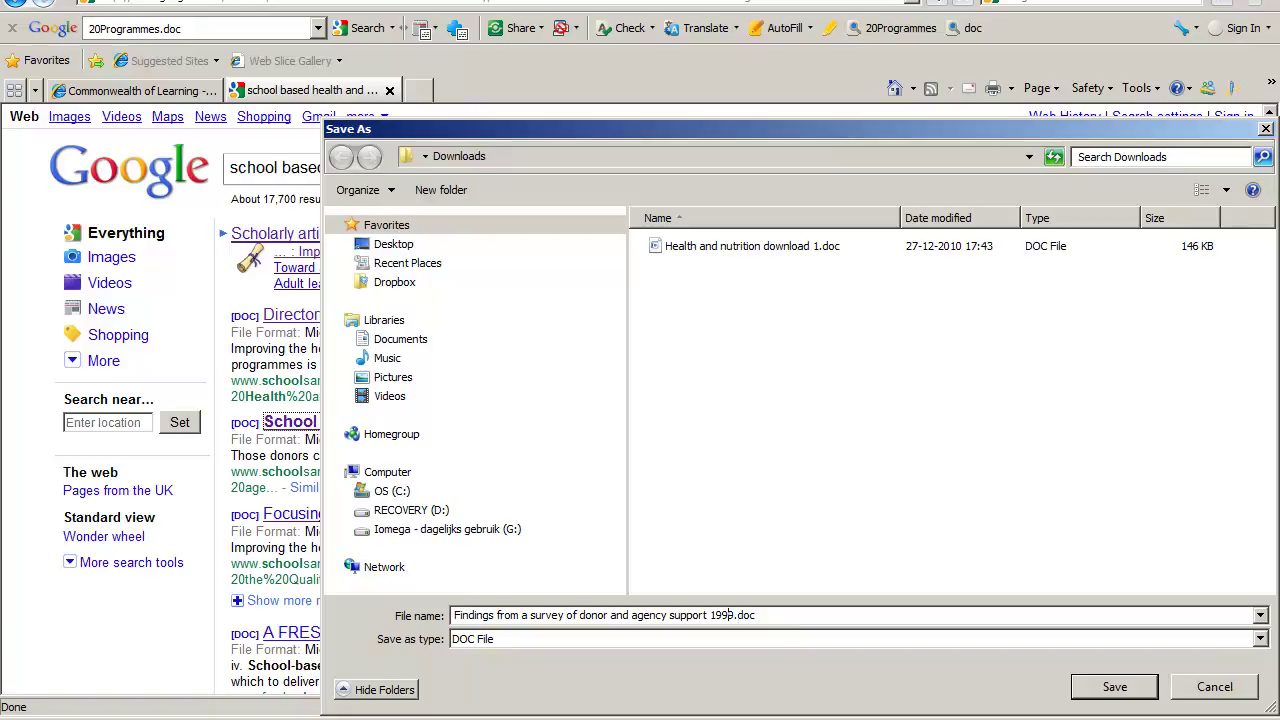
key("BackSpace")
key("BackSpace")
key("BackSpace")
key("BackSpace")
key("BackSpace")
key("BackSpace")
key("BackSpace")
key("BackSpace")
key("BackSpace")
key("BackSpace")
key("BackSpace")
key("BackSpace")
key("BackSpace")
key("BackSpace")
key("BackSpace")
key("BackSpace")
key("BackSpace")
key("BackSpace")
key("BackSpace")
key("BackSpace")
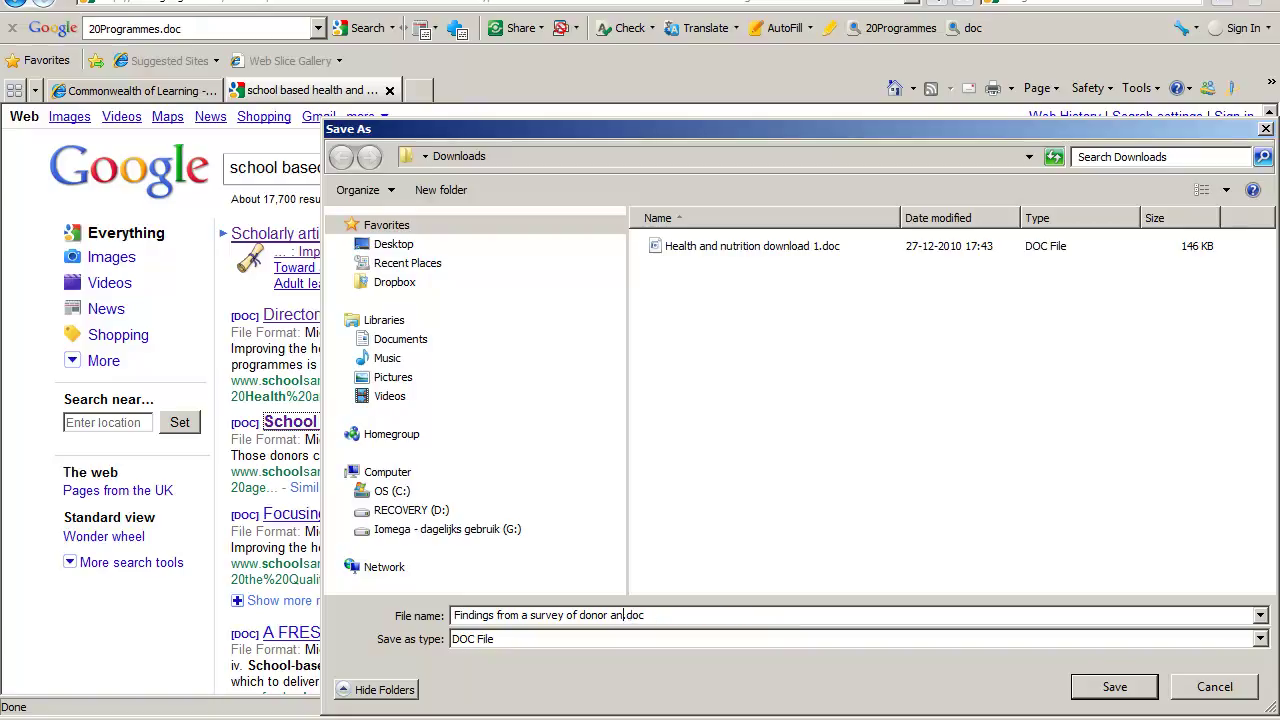
key("BackSpace")
key("BackSpace")
key("BackSpace")
key("BackSpace")
key("BackSpace")
key("BackSpace")
key("BackSpace")
key("BackSpace")
key("BackSpace")
key("BackSpace")
key("BackSpace")
key("BackSpace")
key("BackSpace")
key("BackSpace")
key("BackSpace")
key("BackSpace")
key("BackSpace")
key("BackSpace")
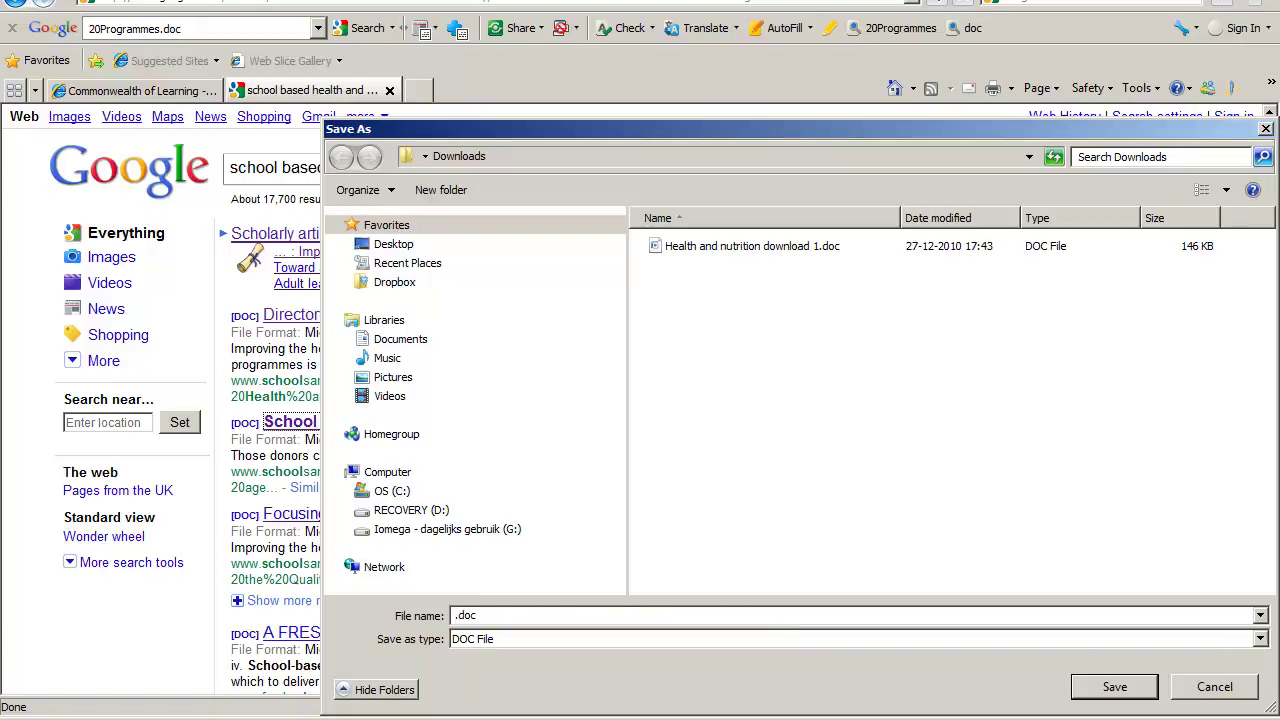
type("Healt and nutrition do")
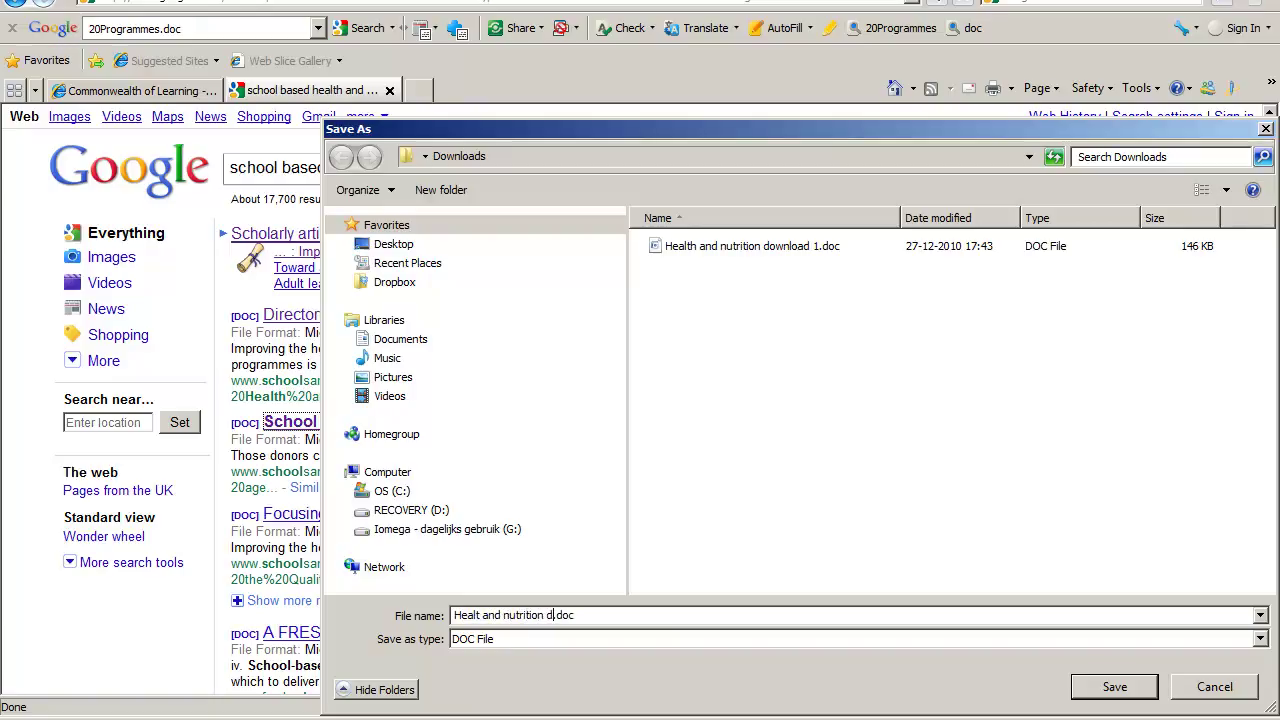
type("wnload 2")
left_click(1113, 688)
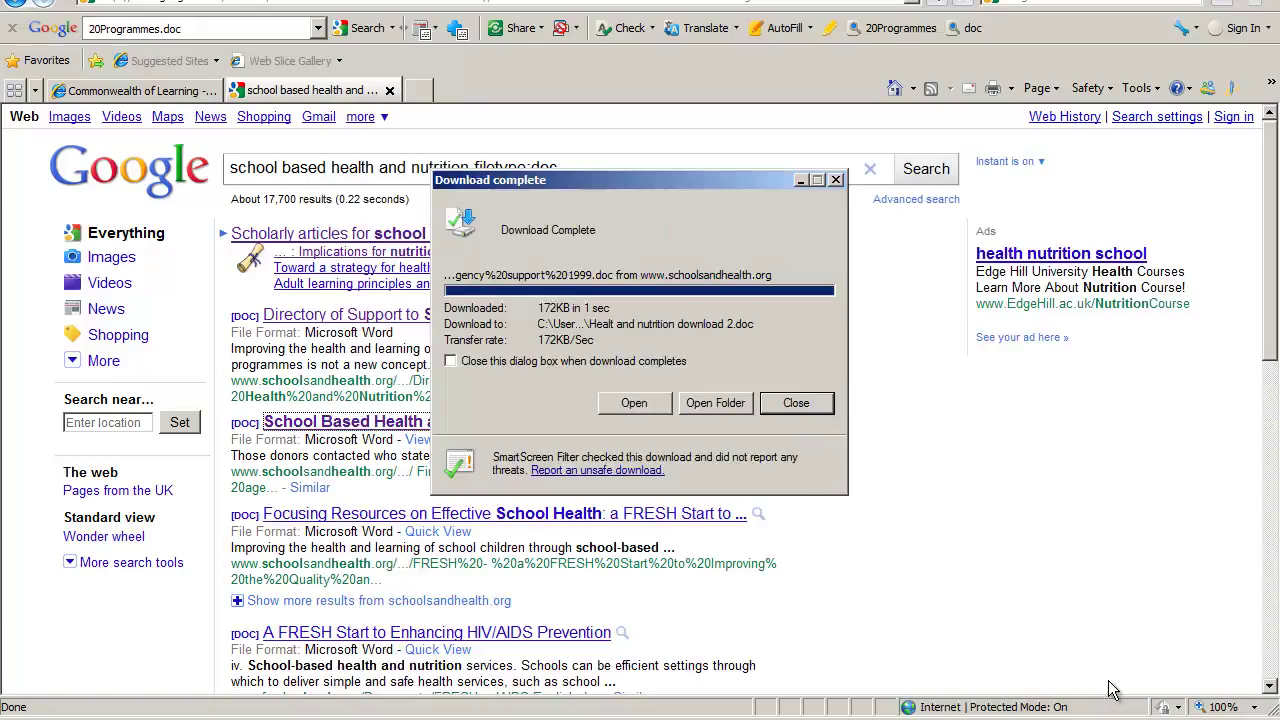
Step: Check that the desktop Downloads folder lists both Health and nutrition .doc files, then close it
left_click(802, 404)
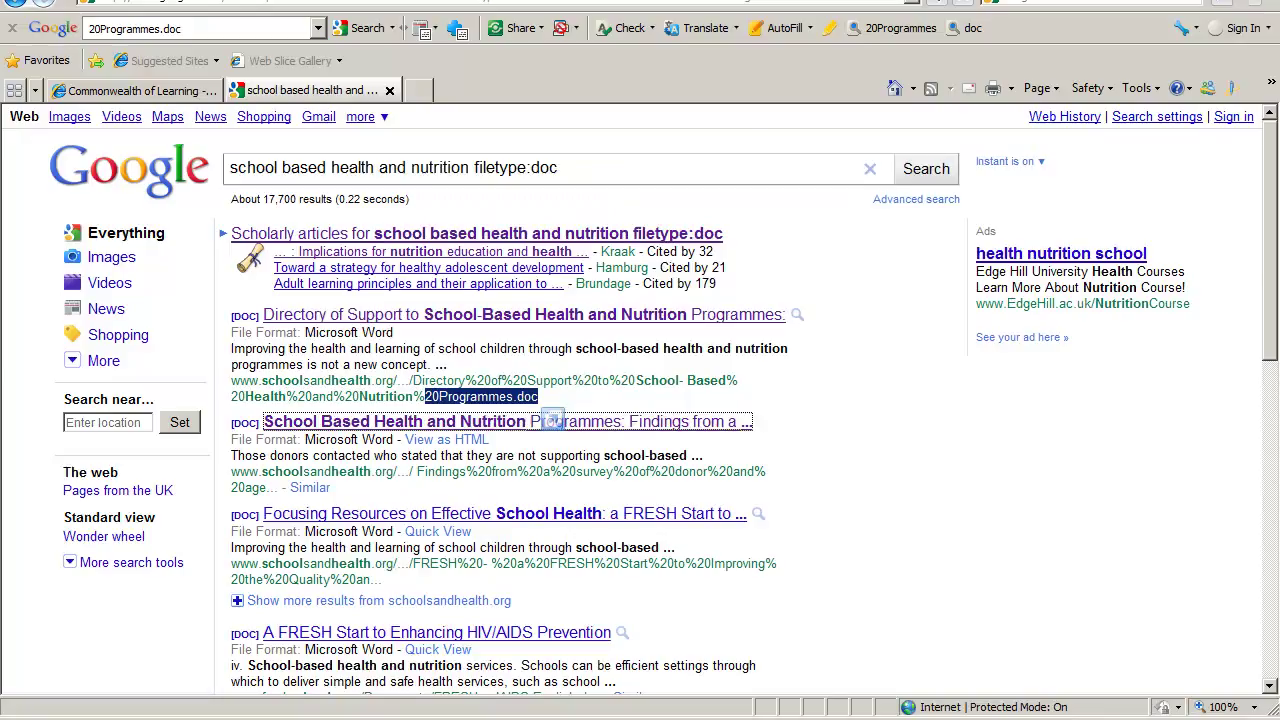
key("super+d")
double_click(399, 110)
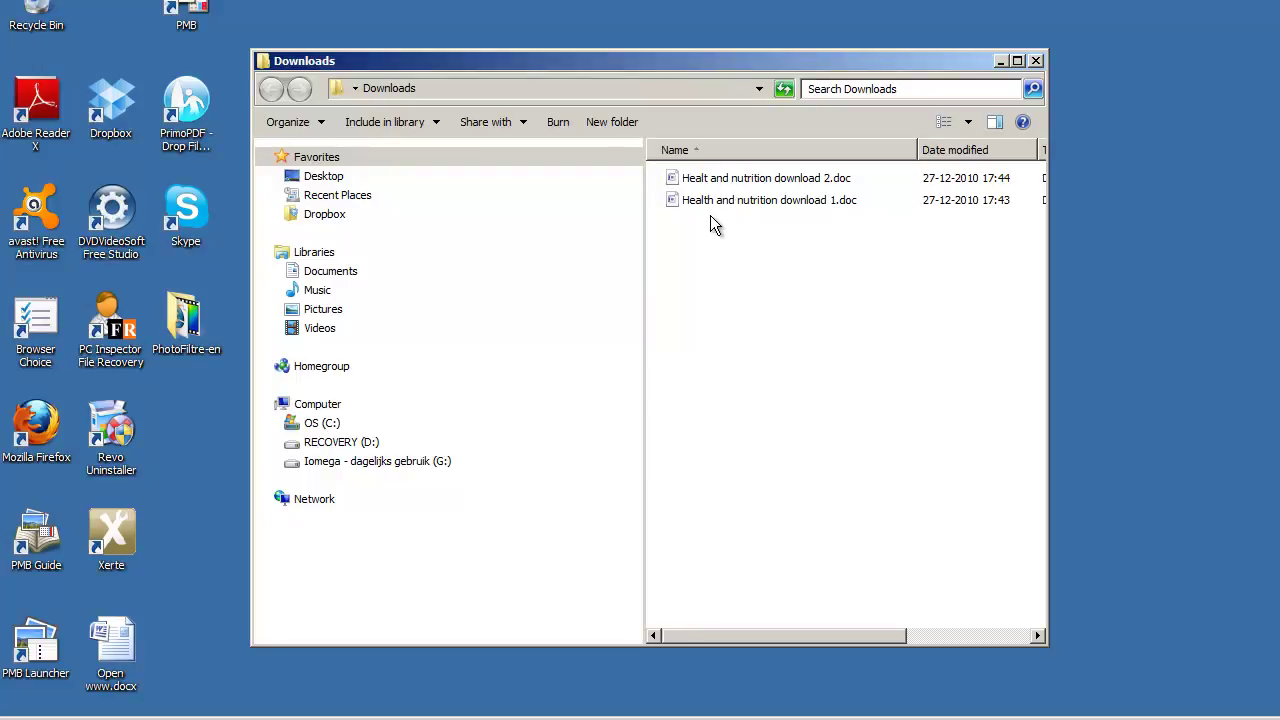
left_click(1036, 62)
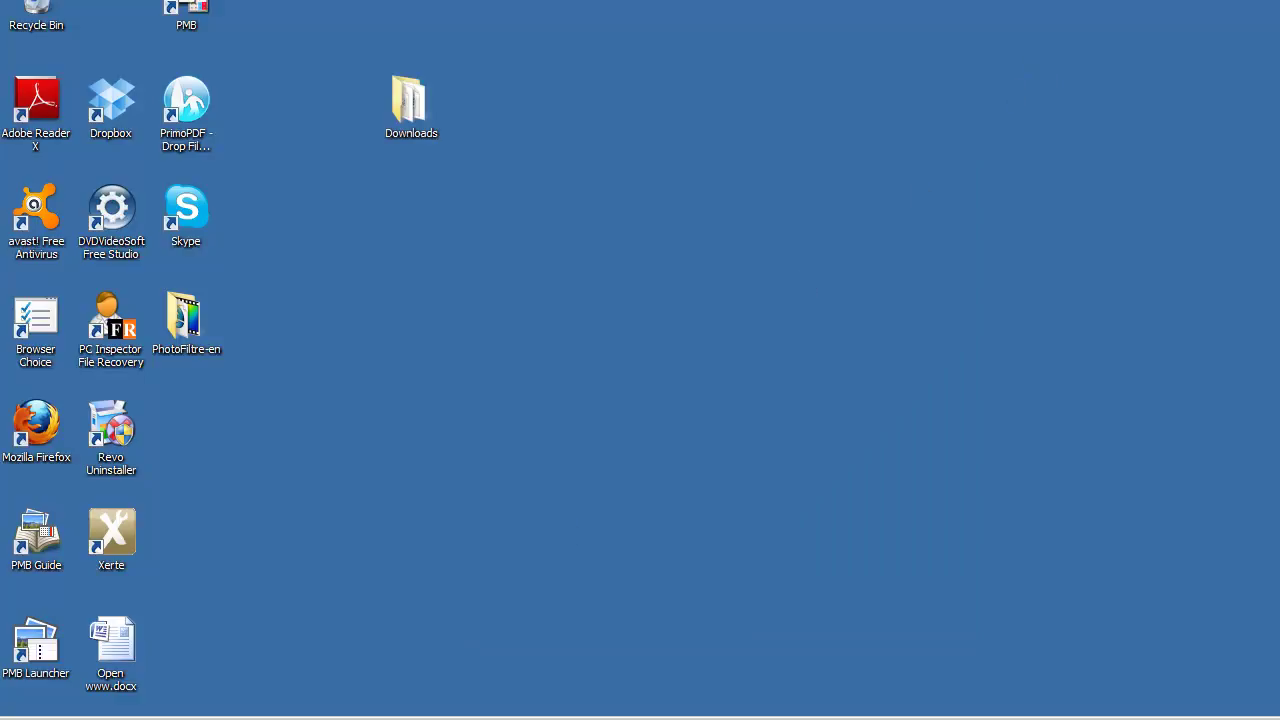
mouse_move(239, 718)
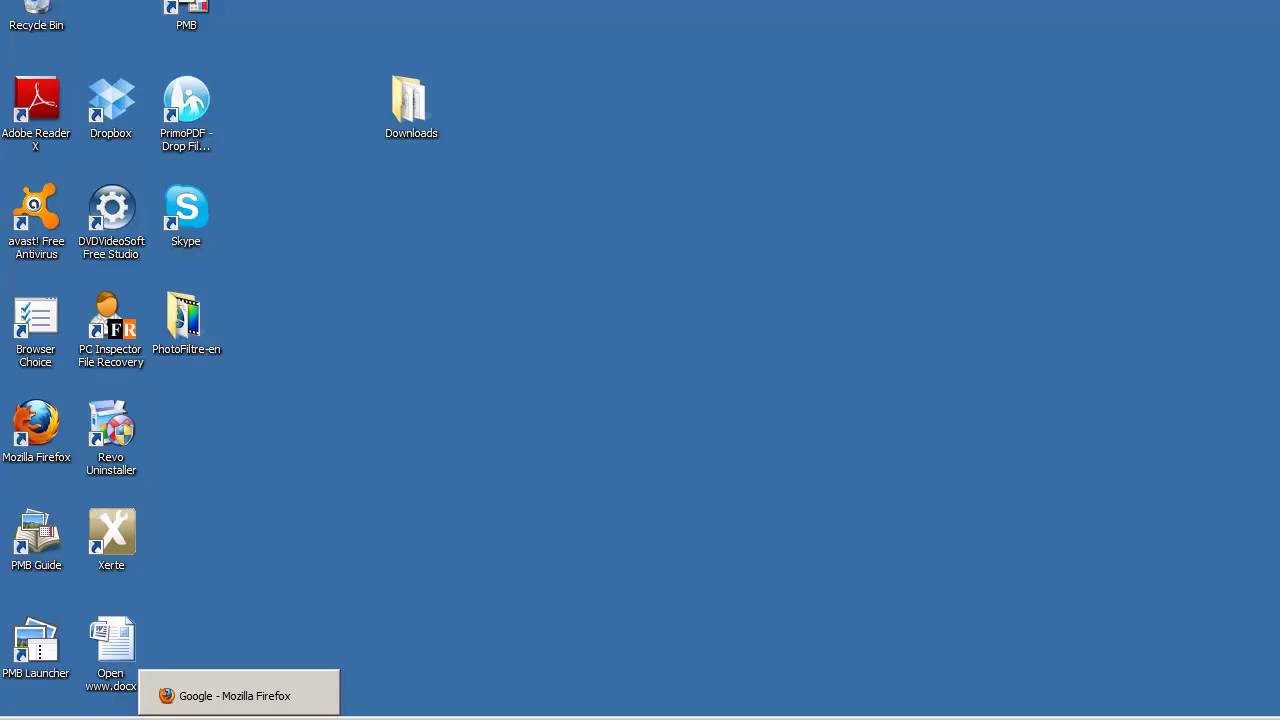
mouse_move(200, 718)
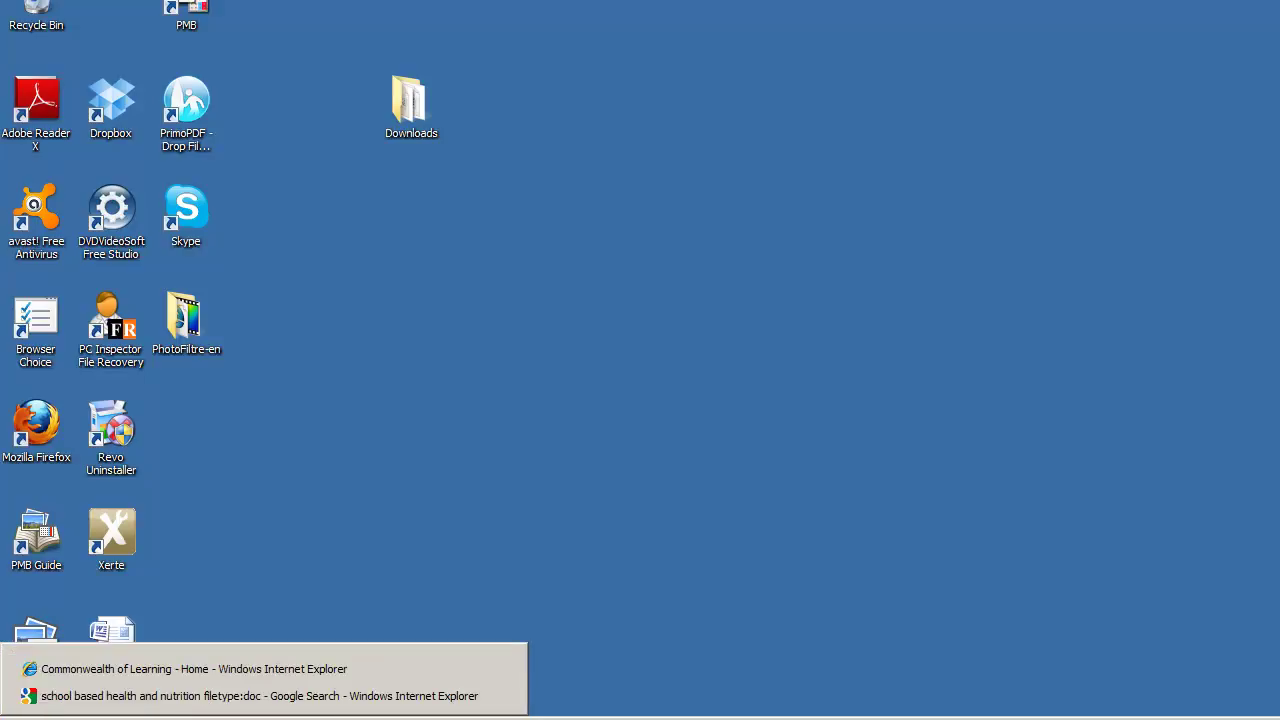
Step: On the Commonwealth of Learning site, go to Resources > Course Materials > Child Health (AMREF) unit list
left_click(174, 667)
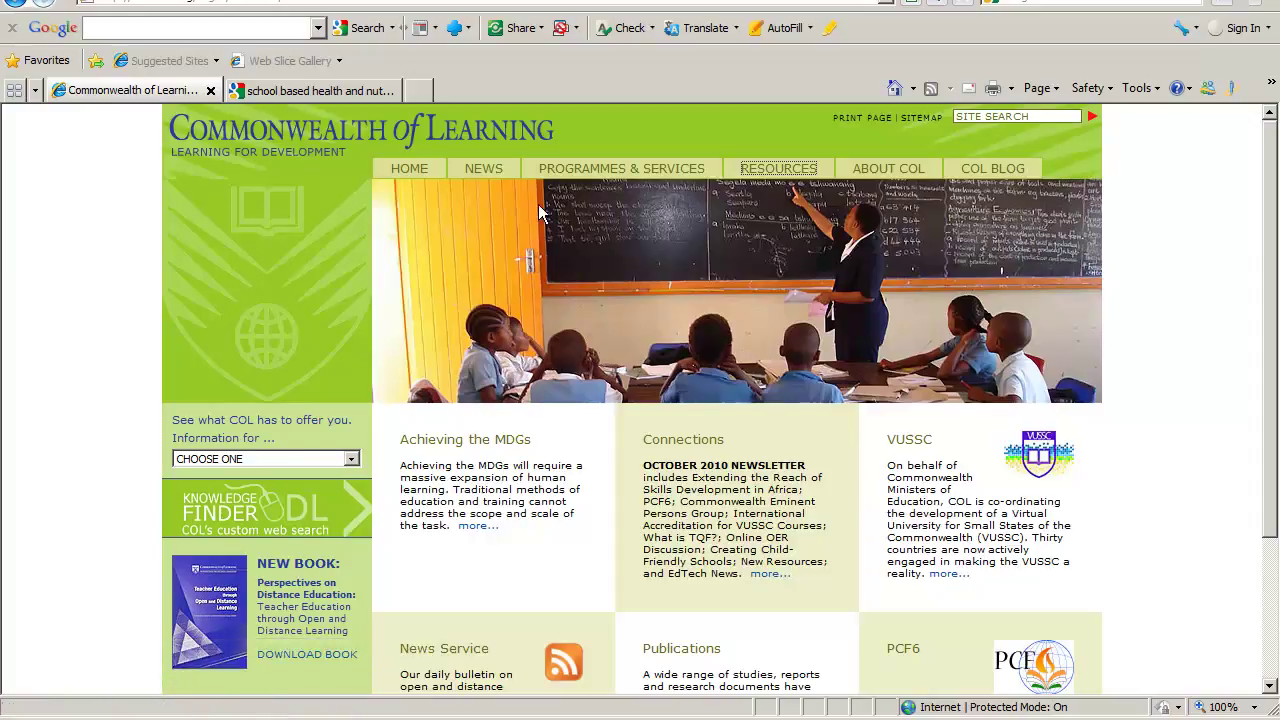
left_click(775, 170)
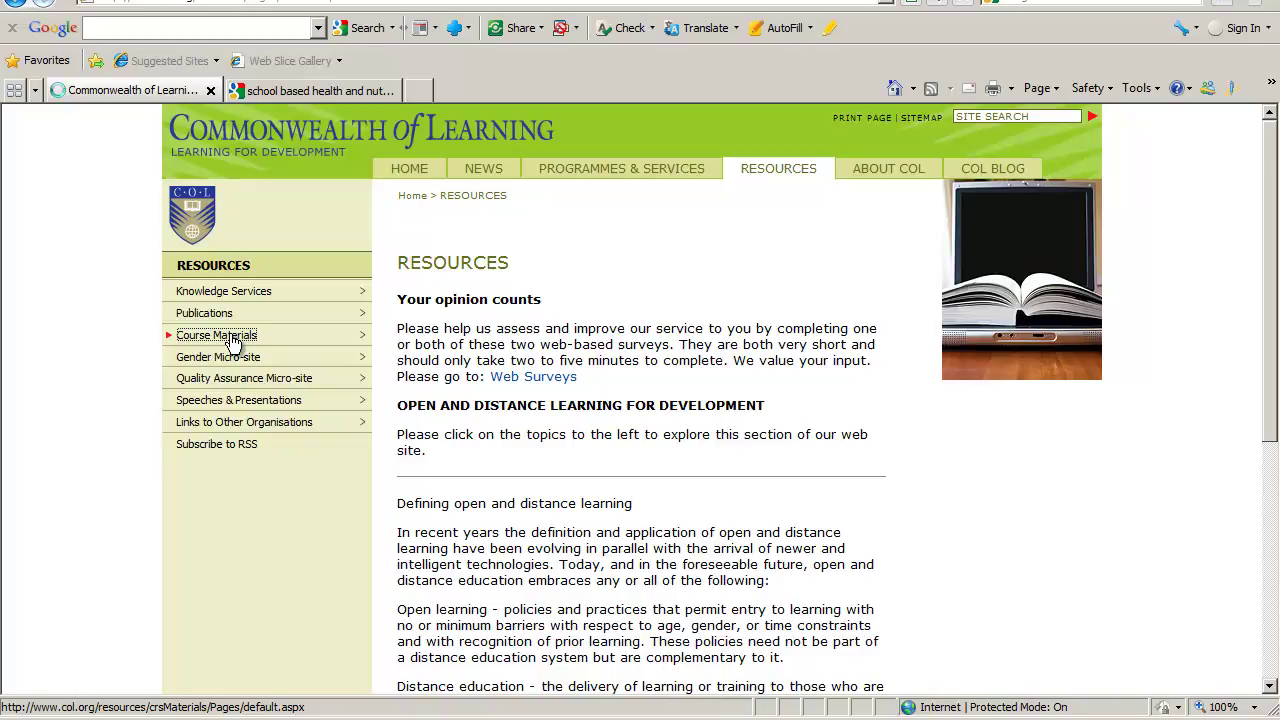
left_click(232, 340)
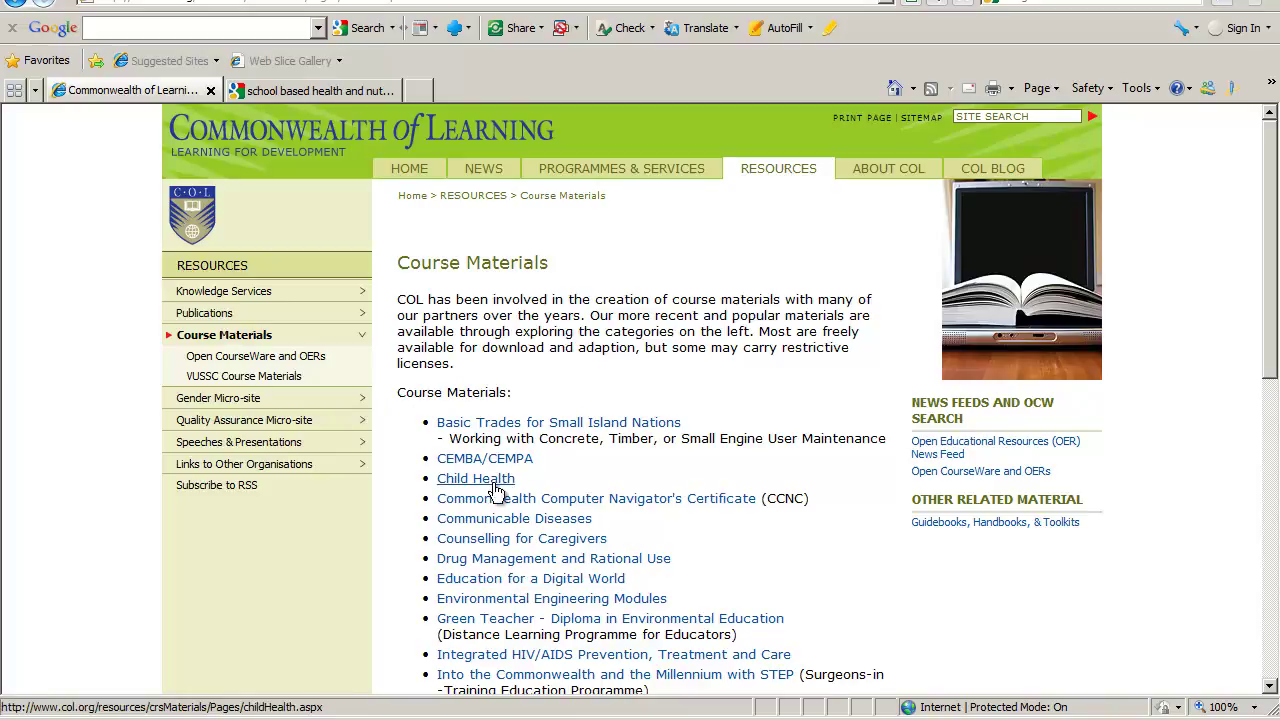
left_click(493, 487)
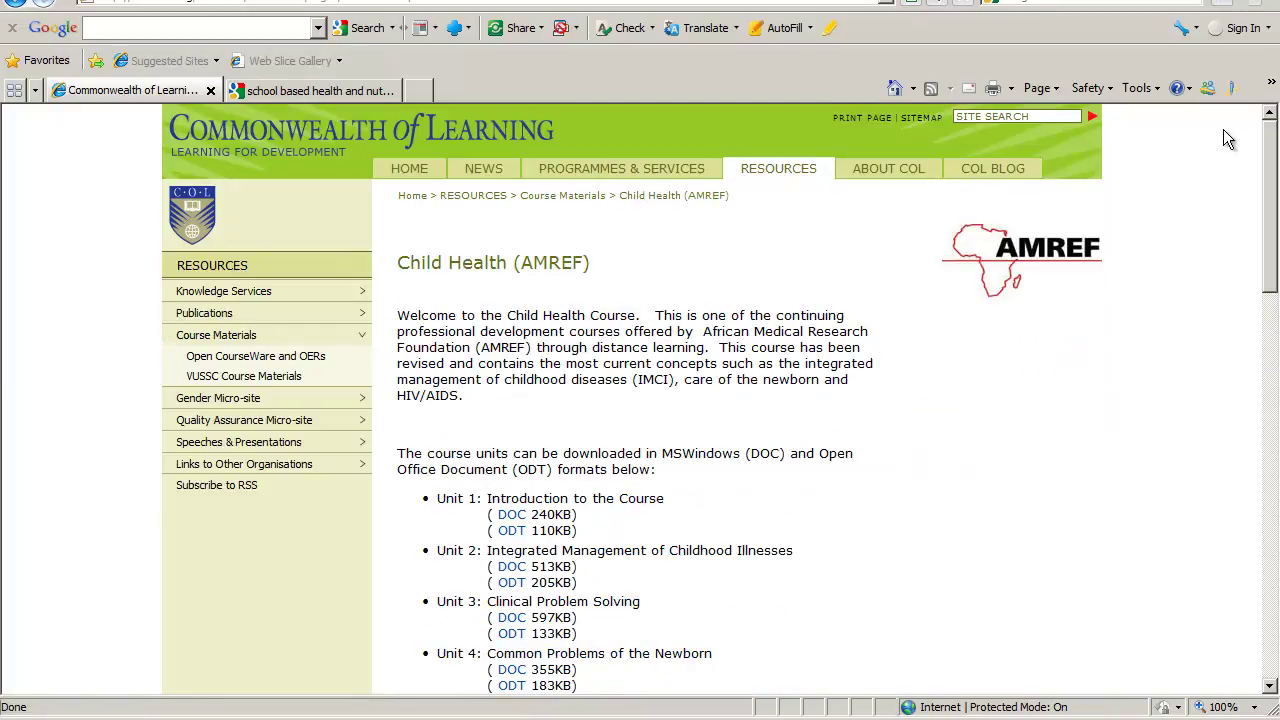
mouse_move(1272, 150)
left_mouse_down()
mouse_move(1273, 205)
mouse_move(1272, 168)
left_mouse_up()
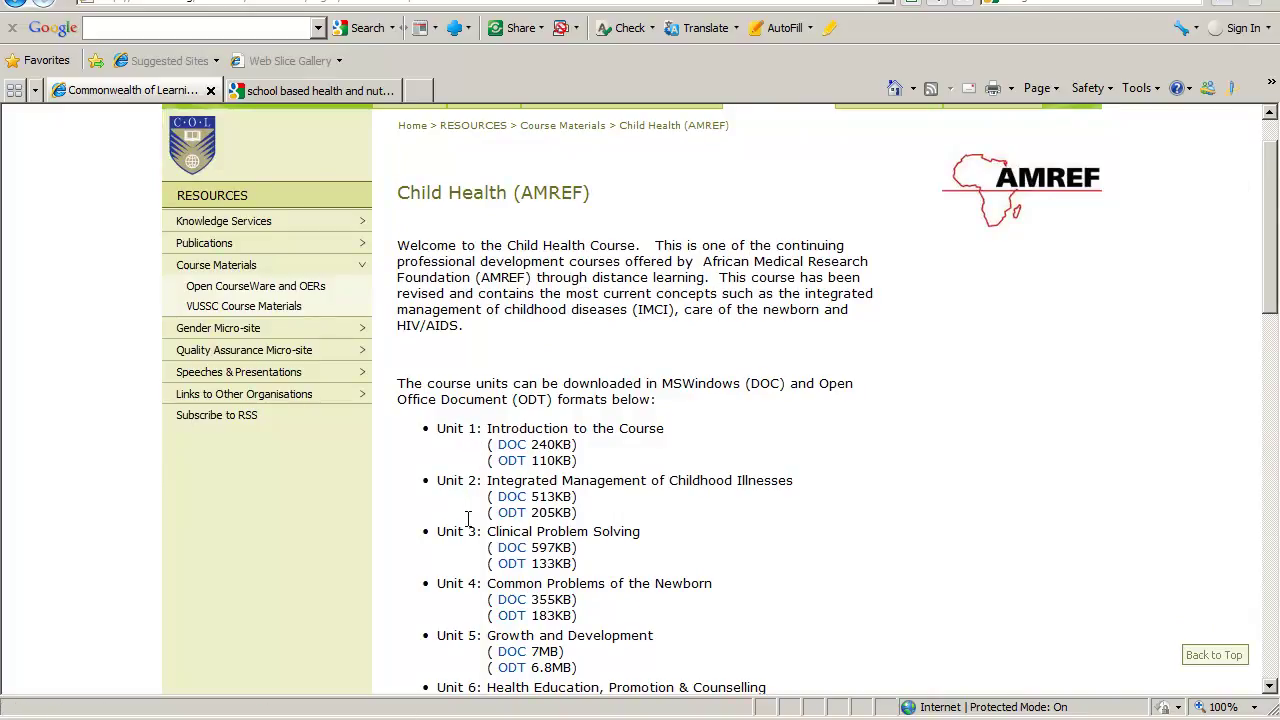
Step: Cancel the CH_Unit_1_Introd.doc download and close Internet Explorer with all its tabs
left_click(512, 449)
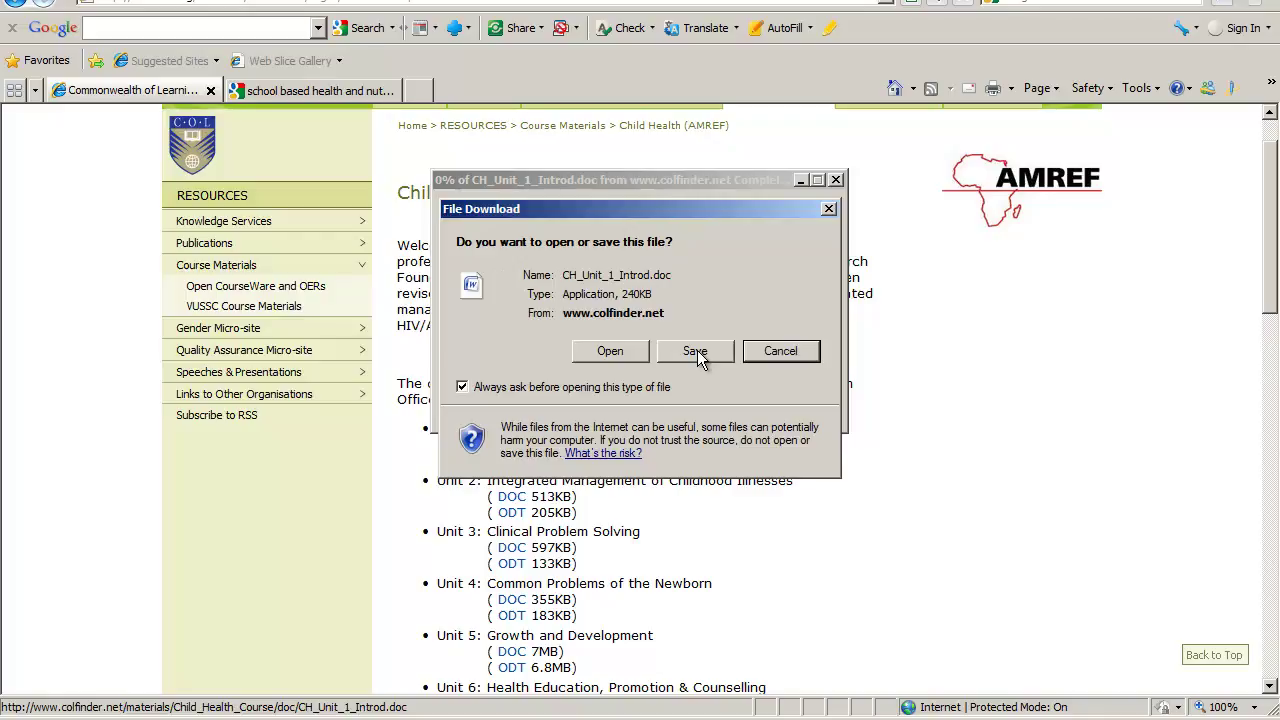
left_click(781, 352)
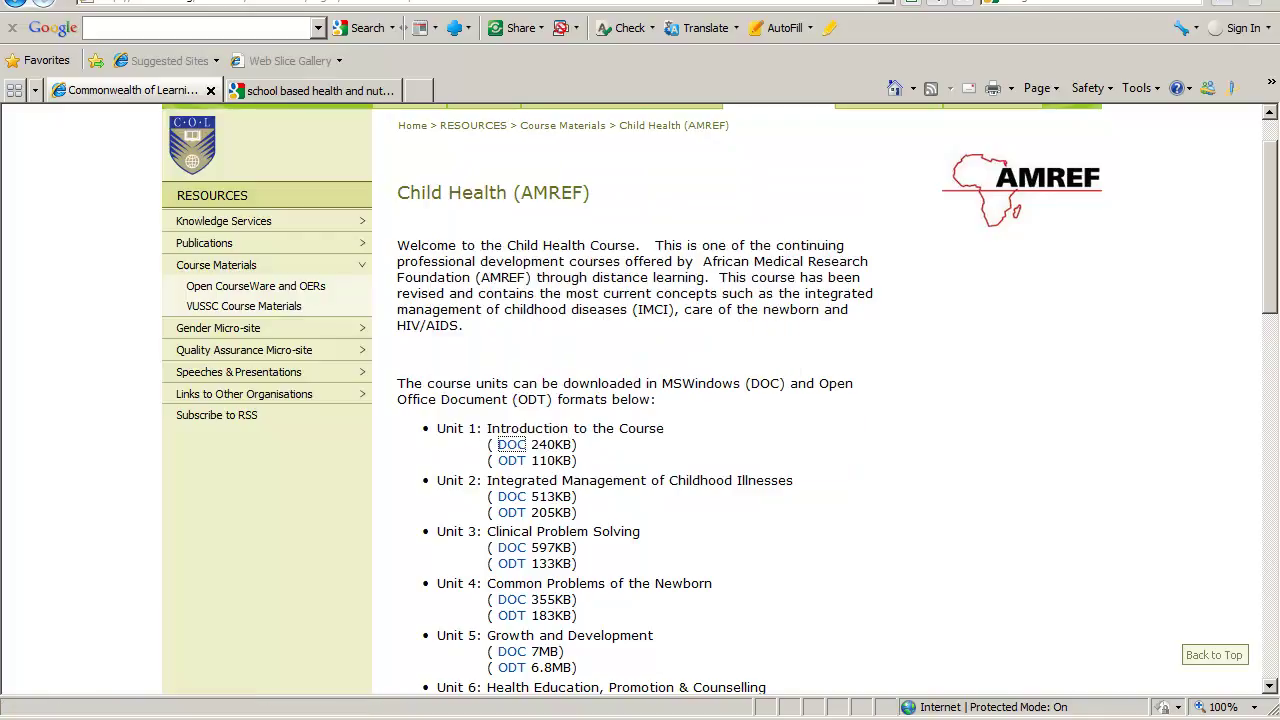
left_click(1268, 2)
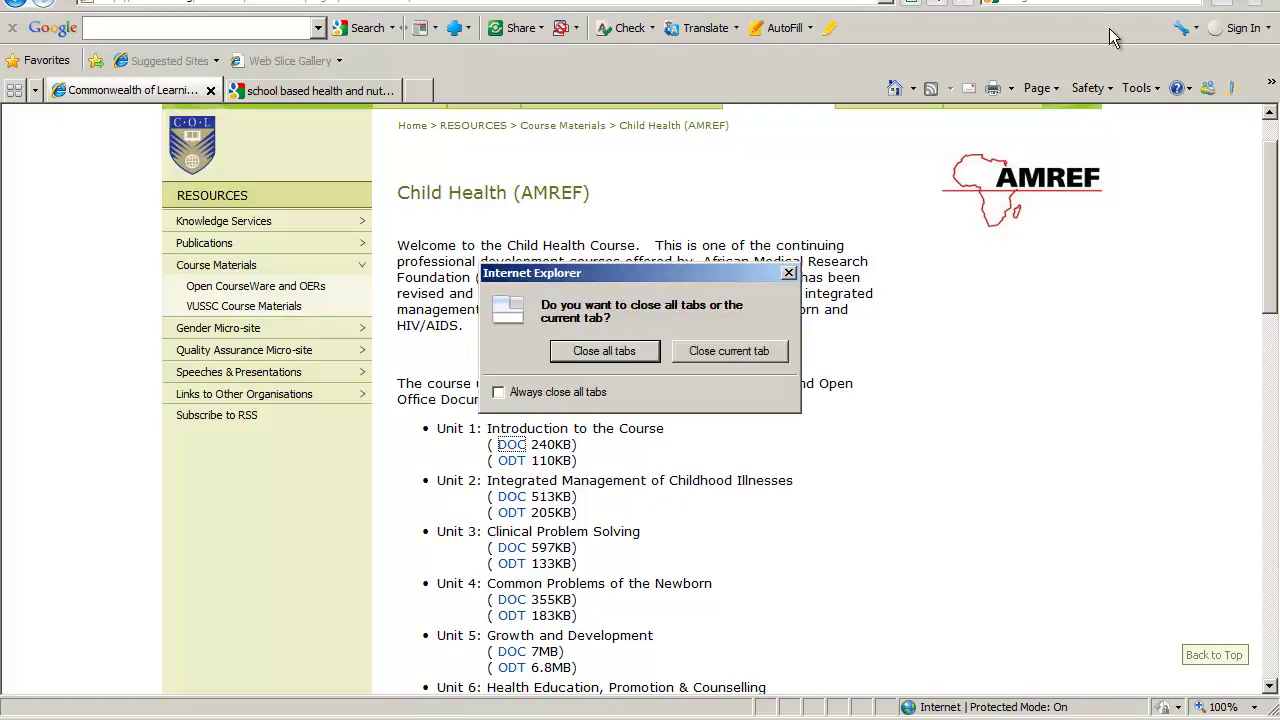
left_click(598, 354)
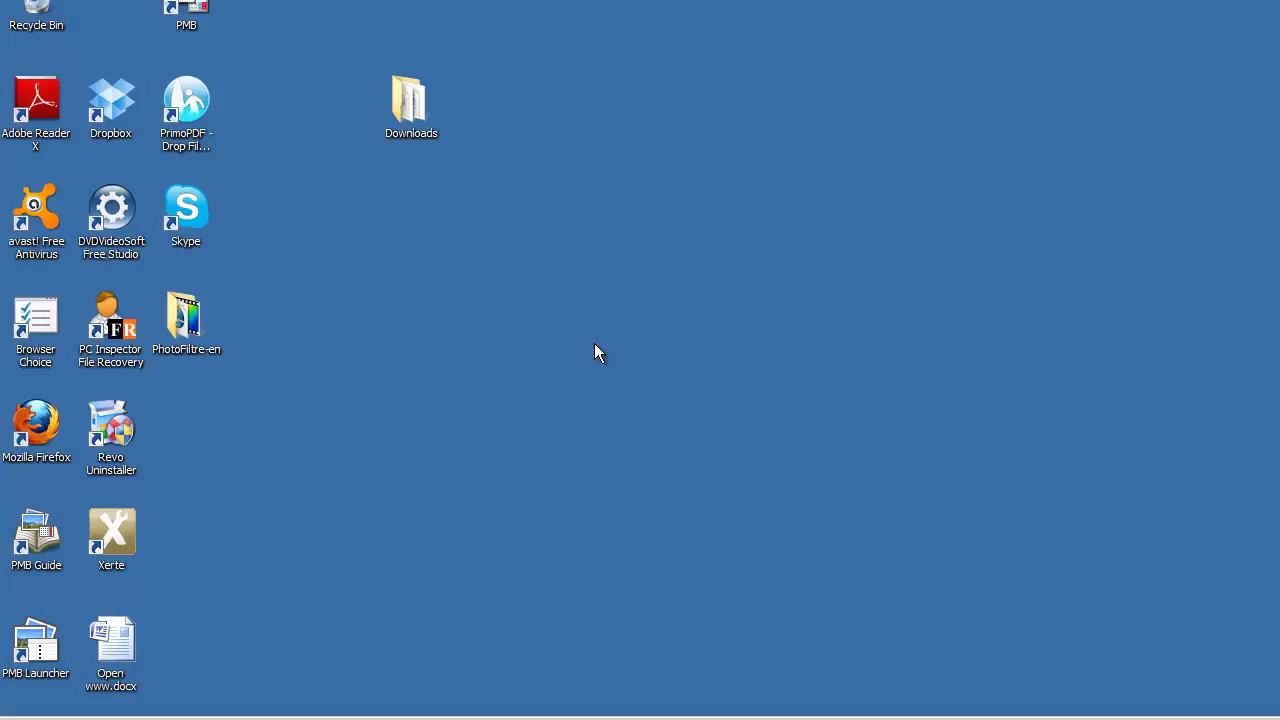